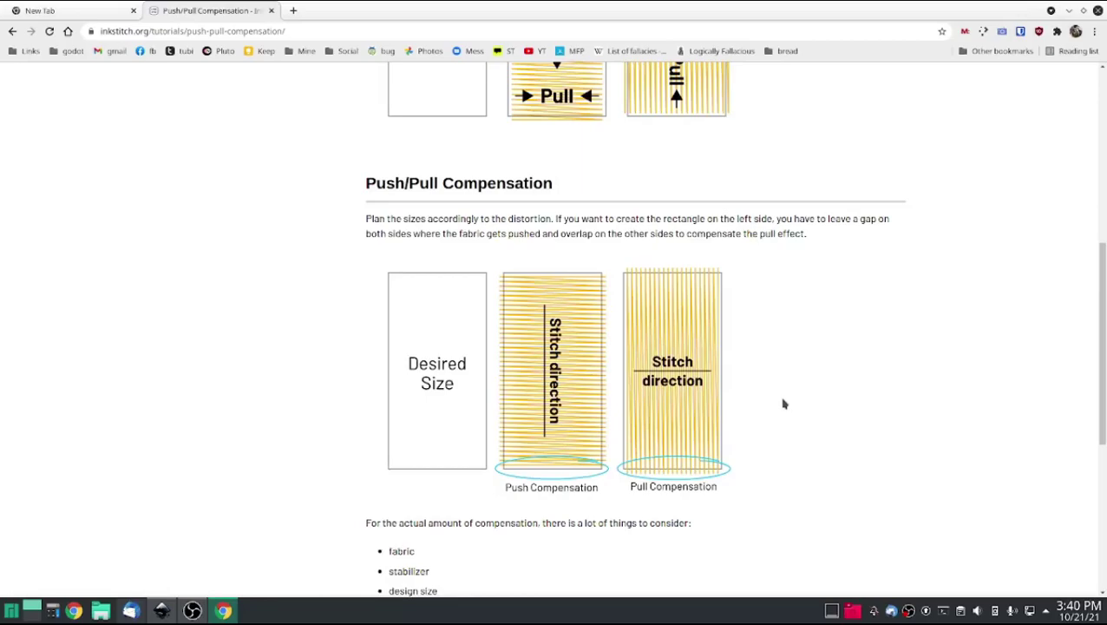
- Read the rest of the push/pull compensation article, close the browser and switch to Inkscape
scroll(785, 401, down, 2)
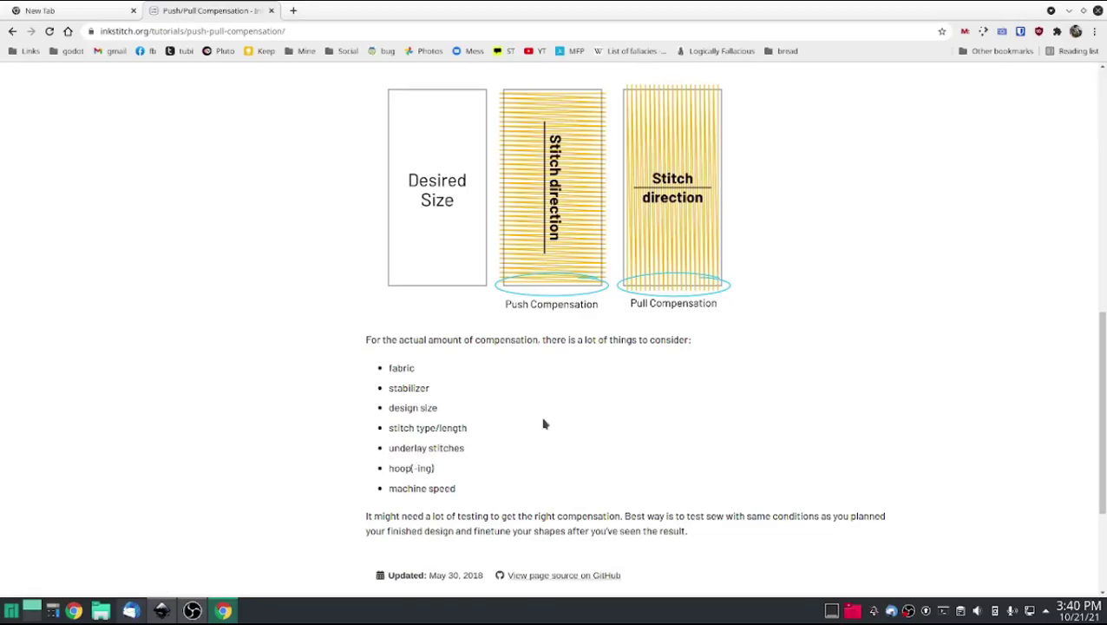
scroll(544, 423, down, 2)
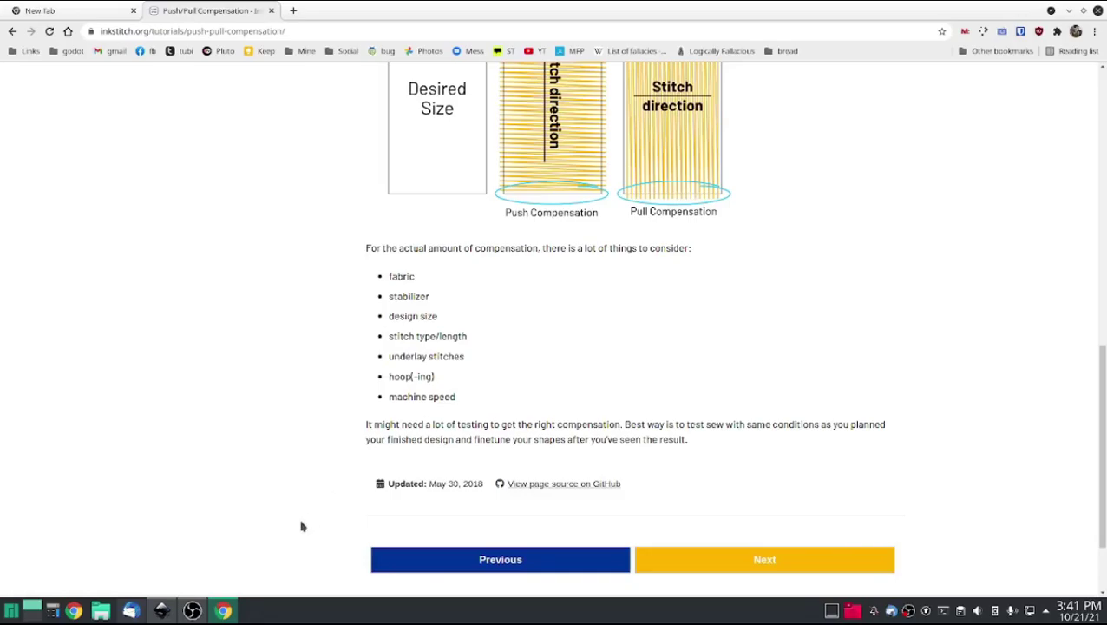
key(alt+F4)
scroll(130, 390, up, 1)
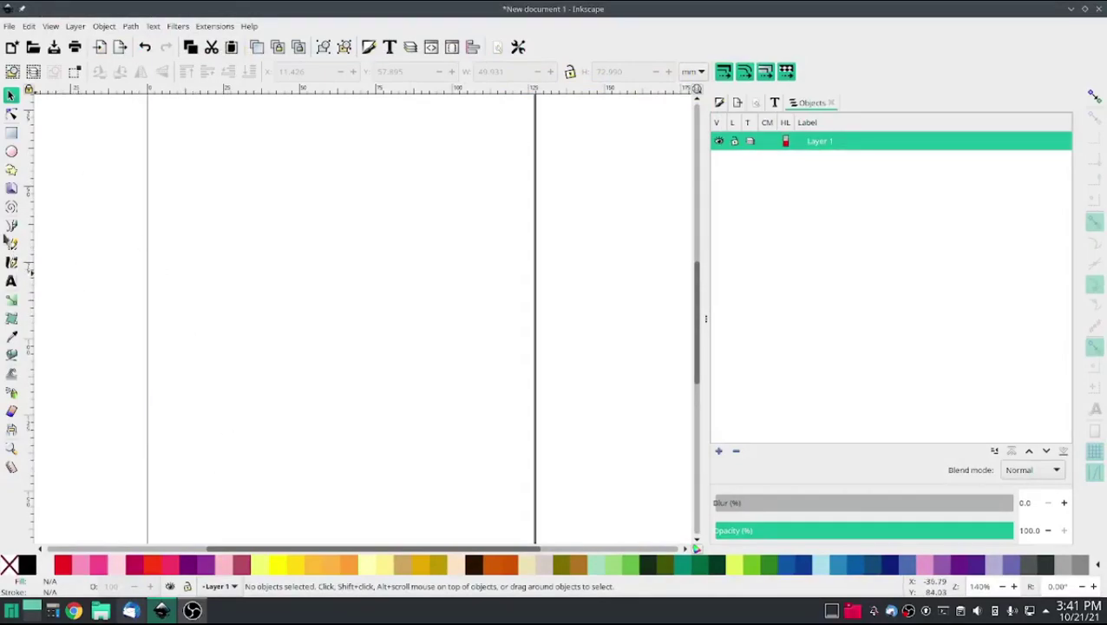
- Draw two nearly vertical straight lines side by side with the Pen tool, each about 42 mm long and about 5 mm apart
click(11, 224)
click(224, 391)
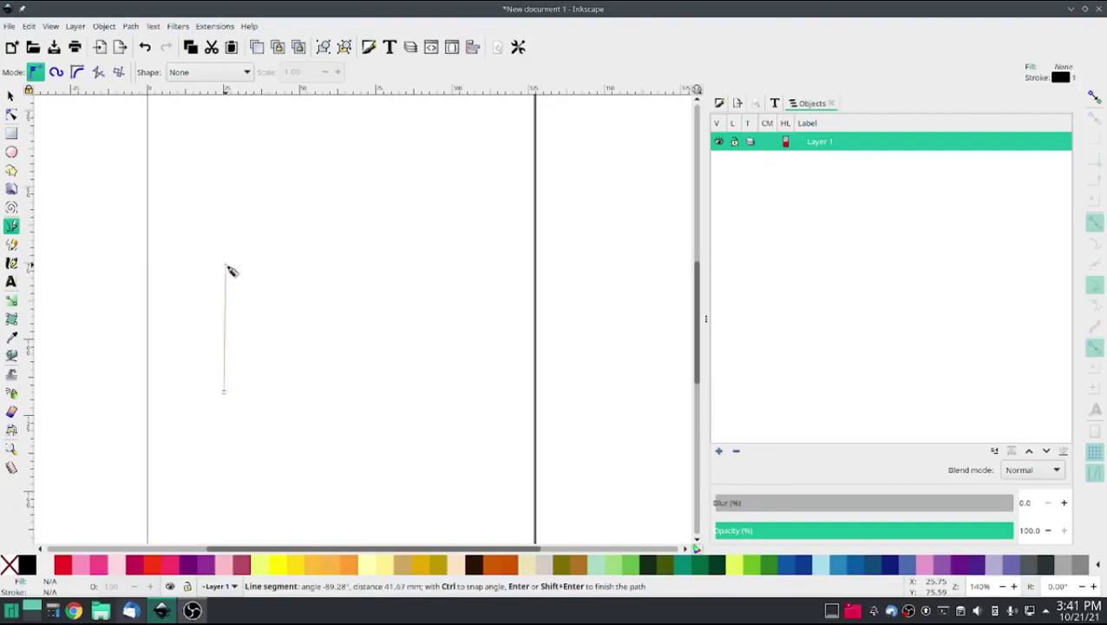
double_click(227, 269)
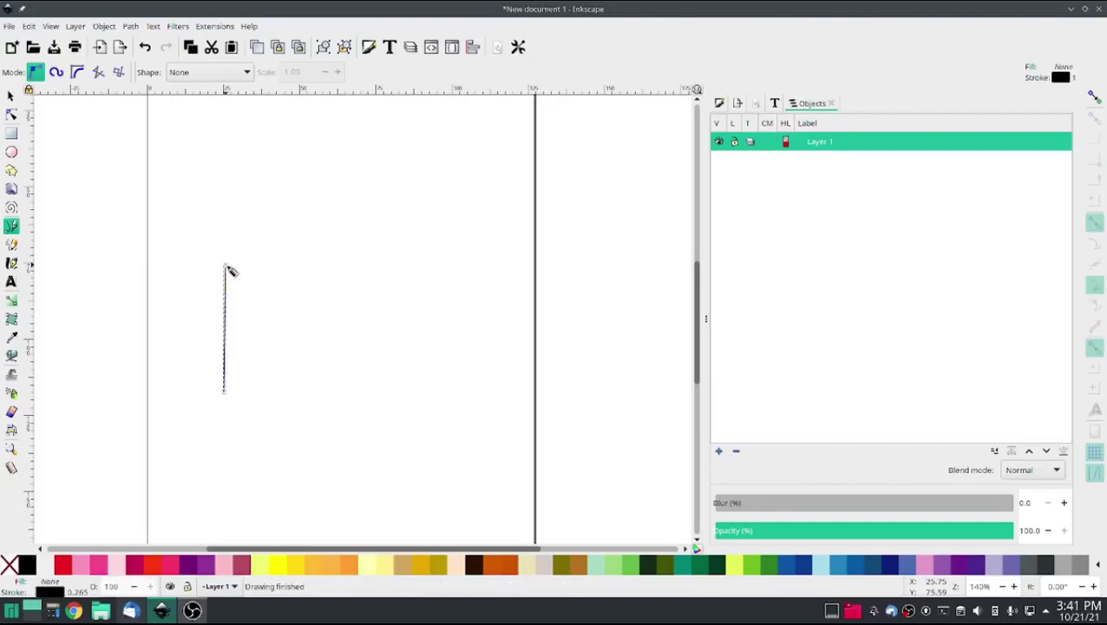
click(239, 392)
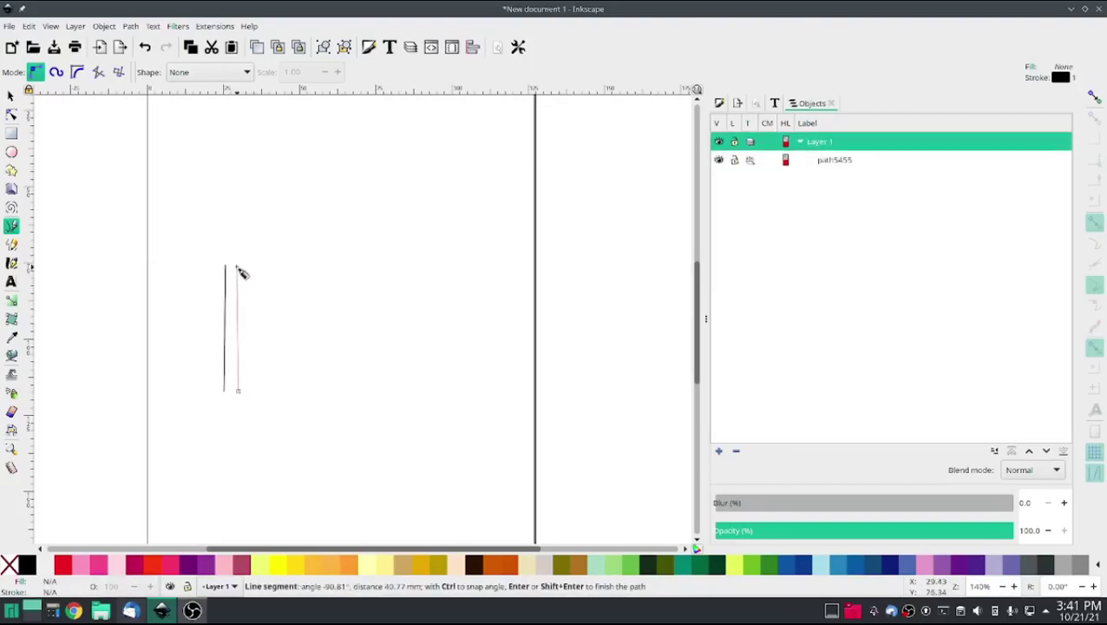
double_click(239, 262)
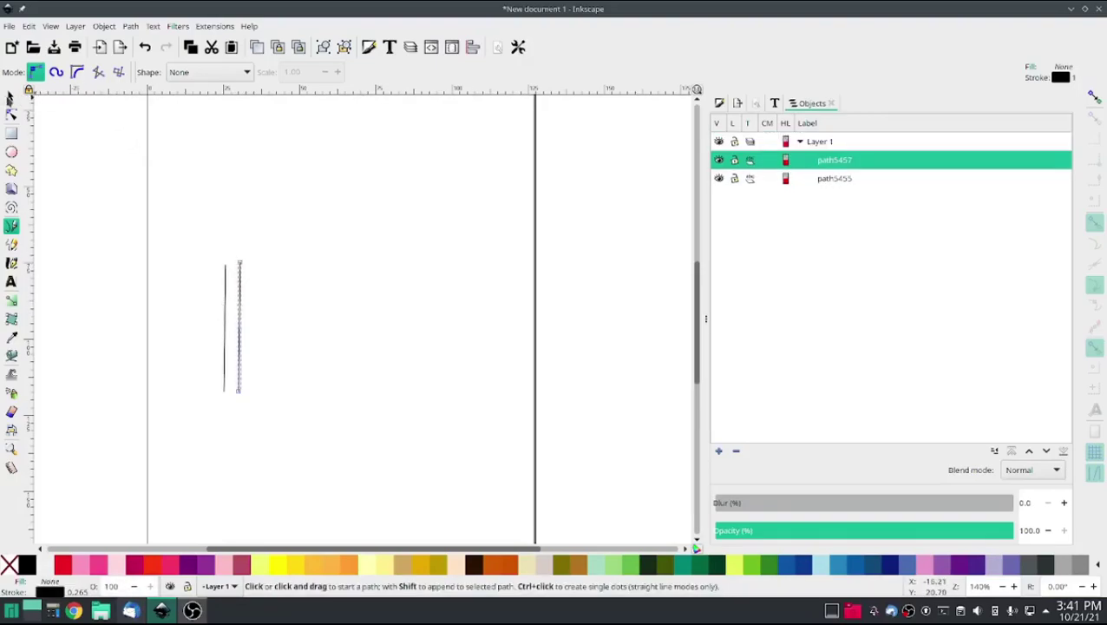
- Select both vertical lines and combine them into a single path
click(11, 96)
shift+click(224, 306)
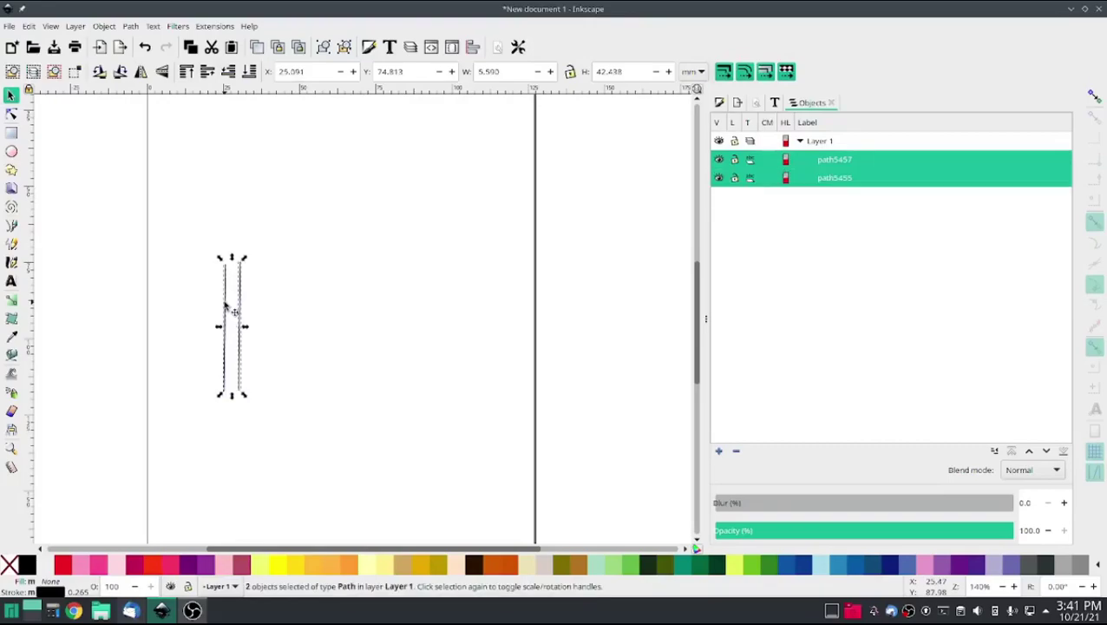
click(130, 26)
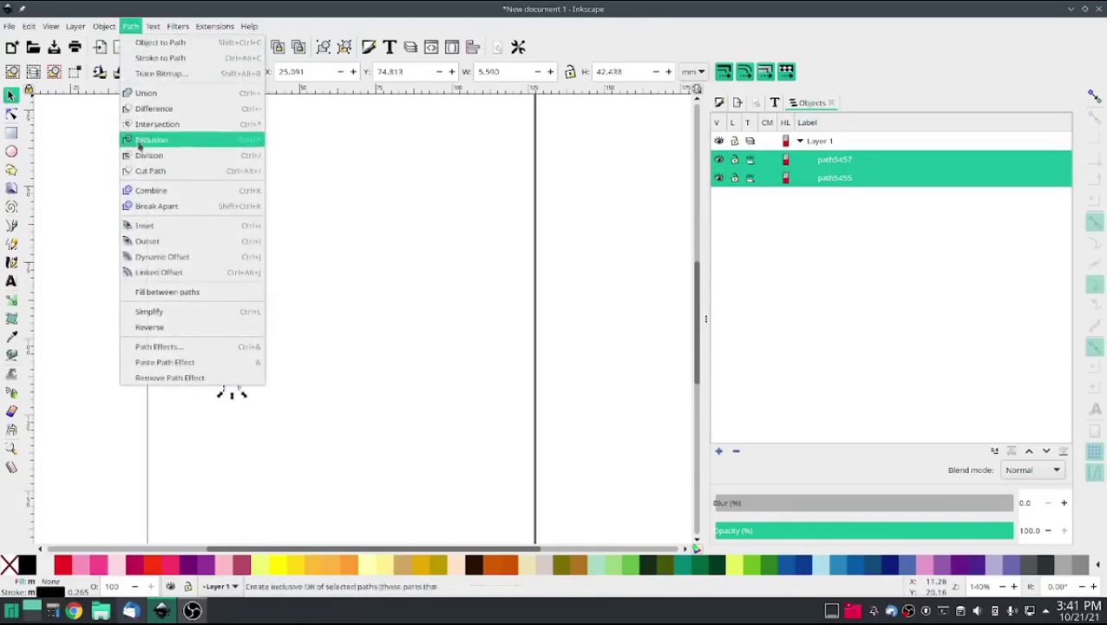
click(155, 190)
- Make the combined path a custom satin column in the Ink/Stitch embroidery parameters and apply the settings
click(215, 26)
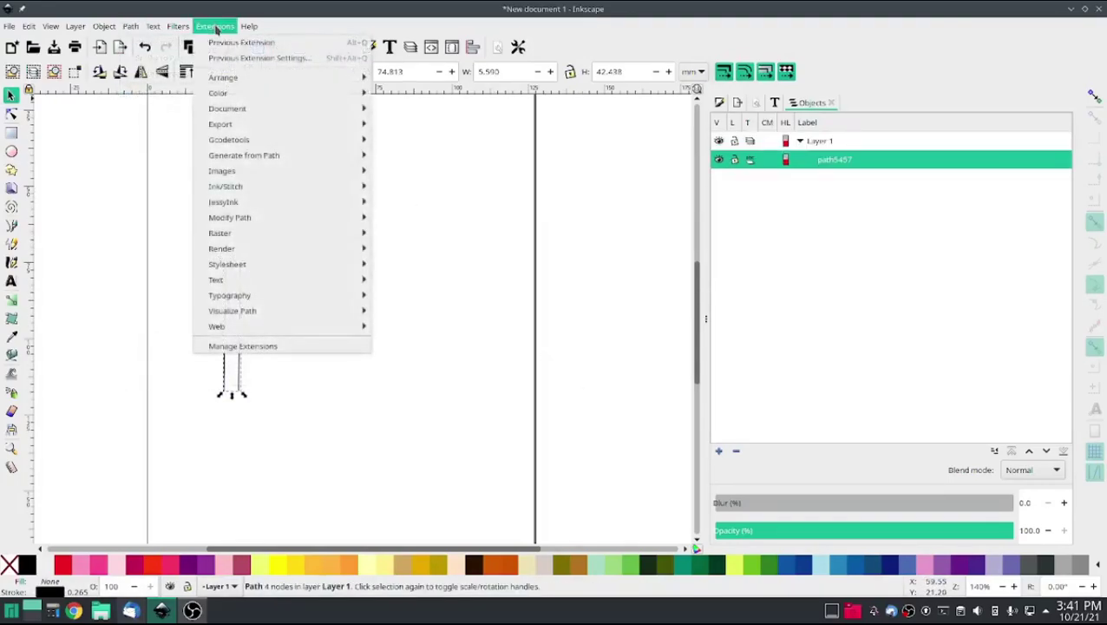
mouse_move(225, 188)
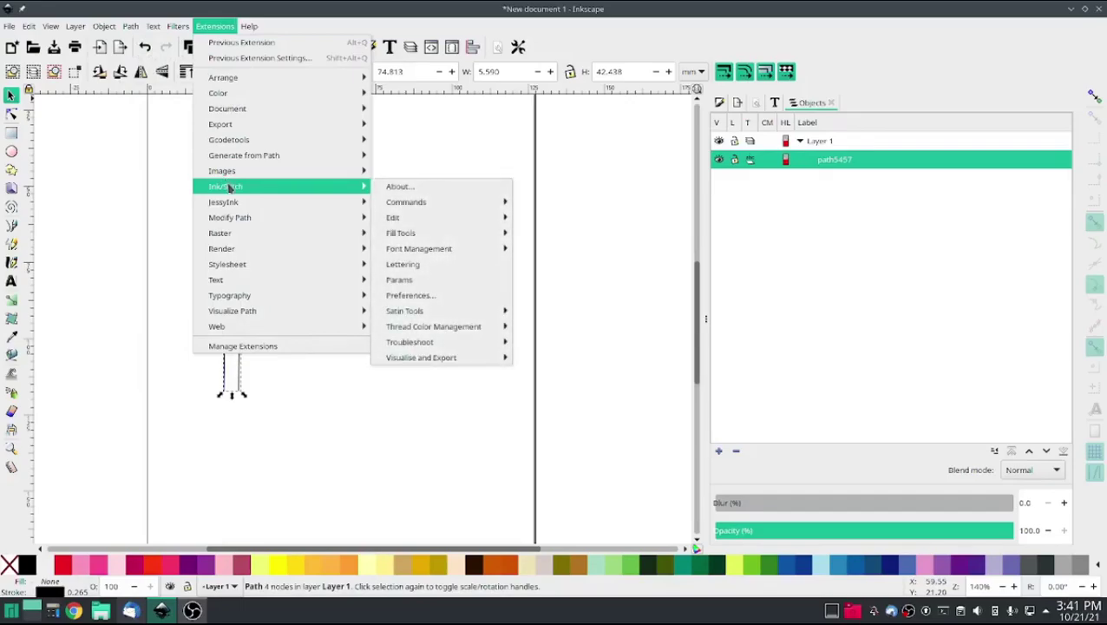
click(428, 280)
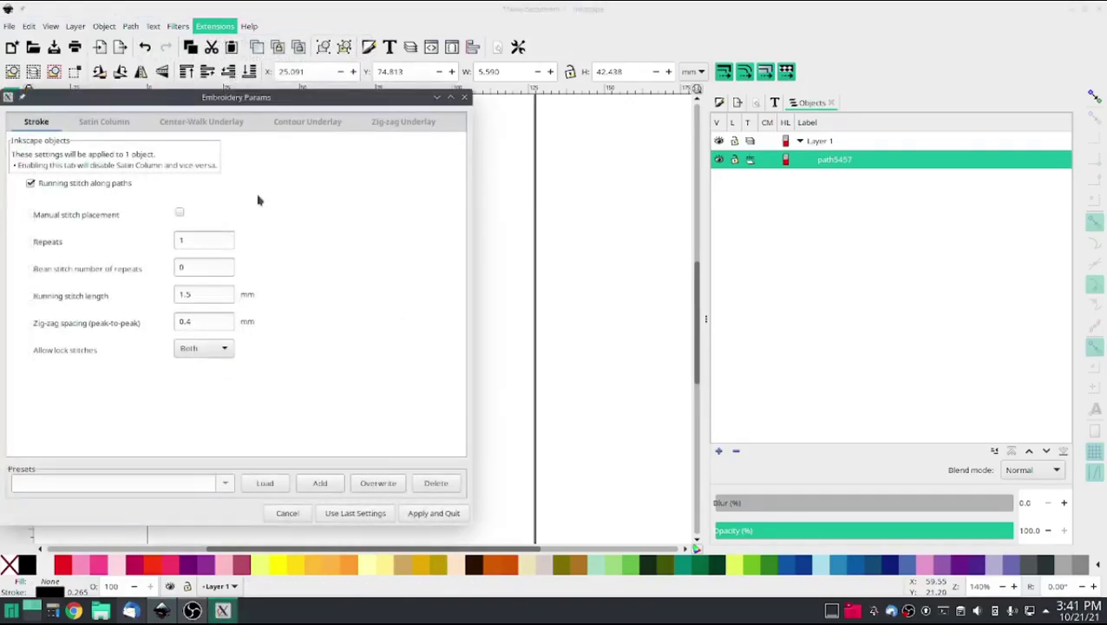
click(91, 123)
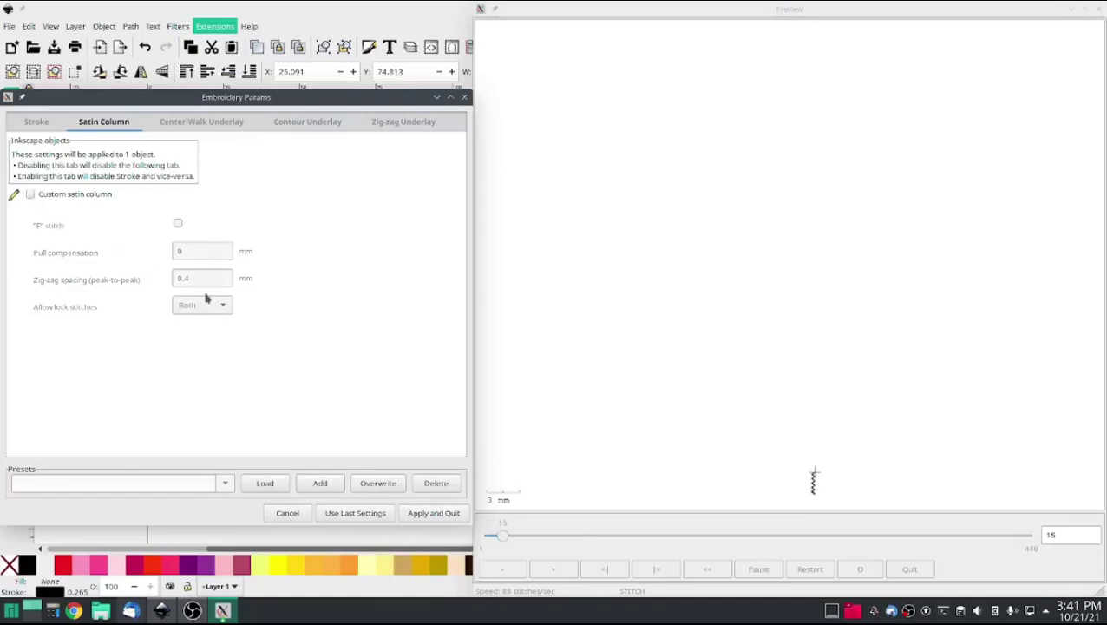
click(30, 194)
click(430, 514)
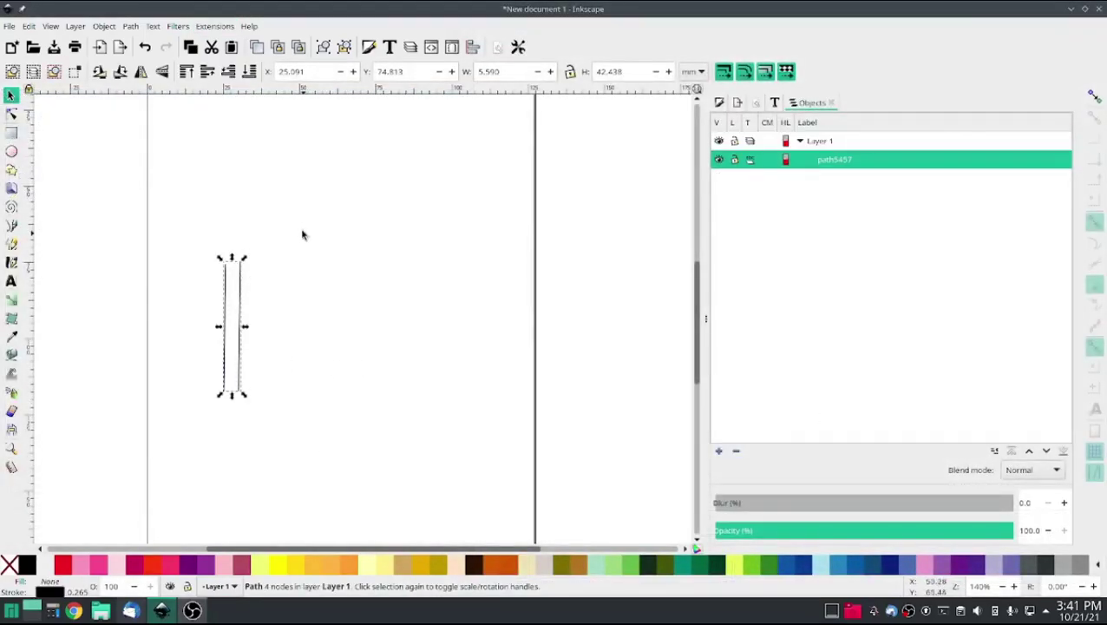
click(300, 229)
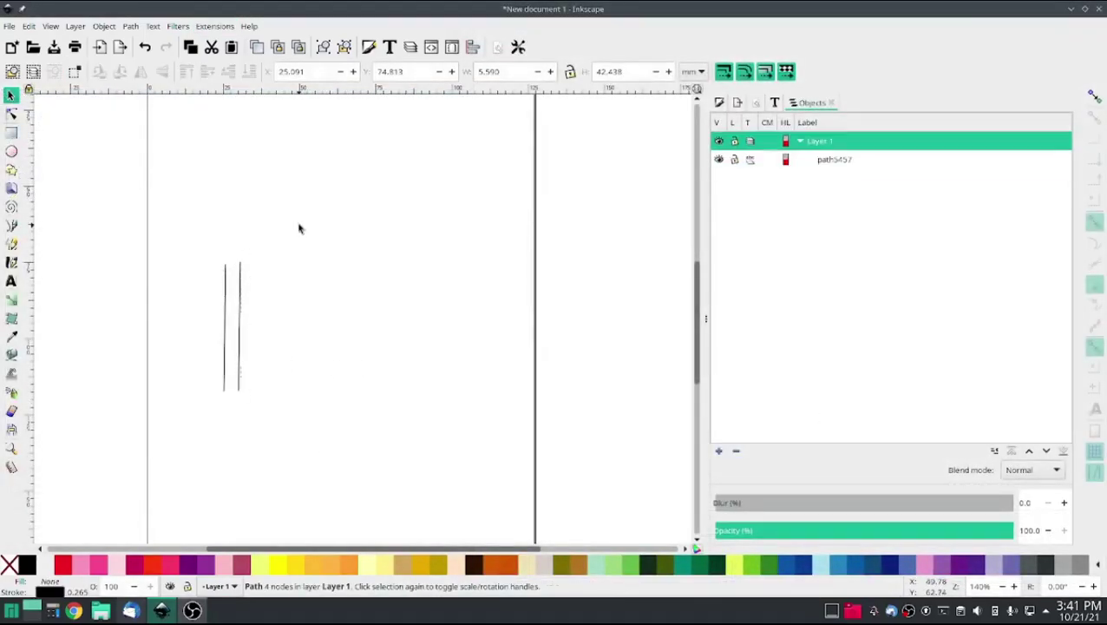
- Duplicate the satin column and place the copy beside the original on its right, with their adjoining rails slightly overlapping
click(241, 341)
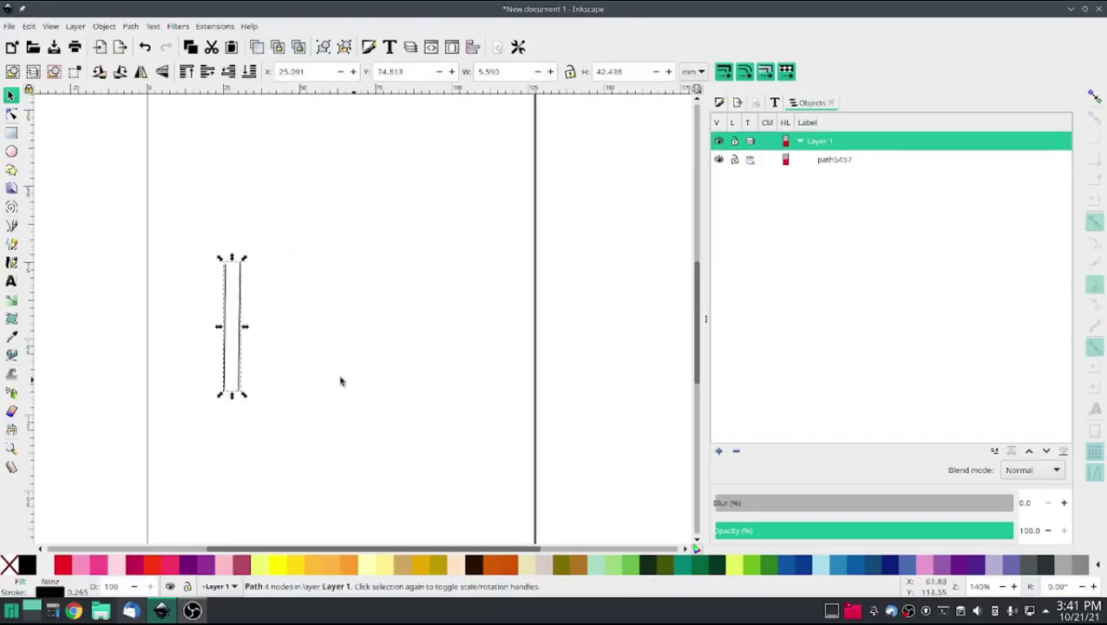
key(ctrl+d)
drag(247, 363, 254, 359)
scroll(240, 348, up, 4)
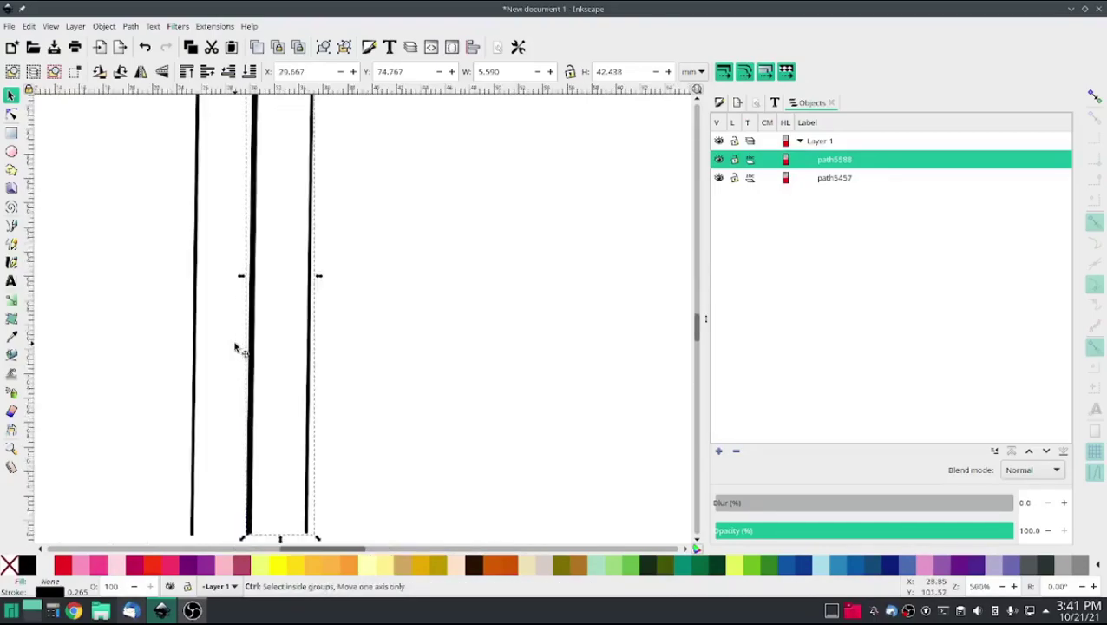
scroll(234, 348, up, 1)
drag(344, 365, 339, 364)
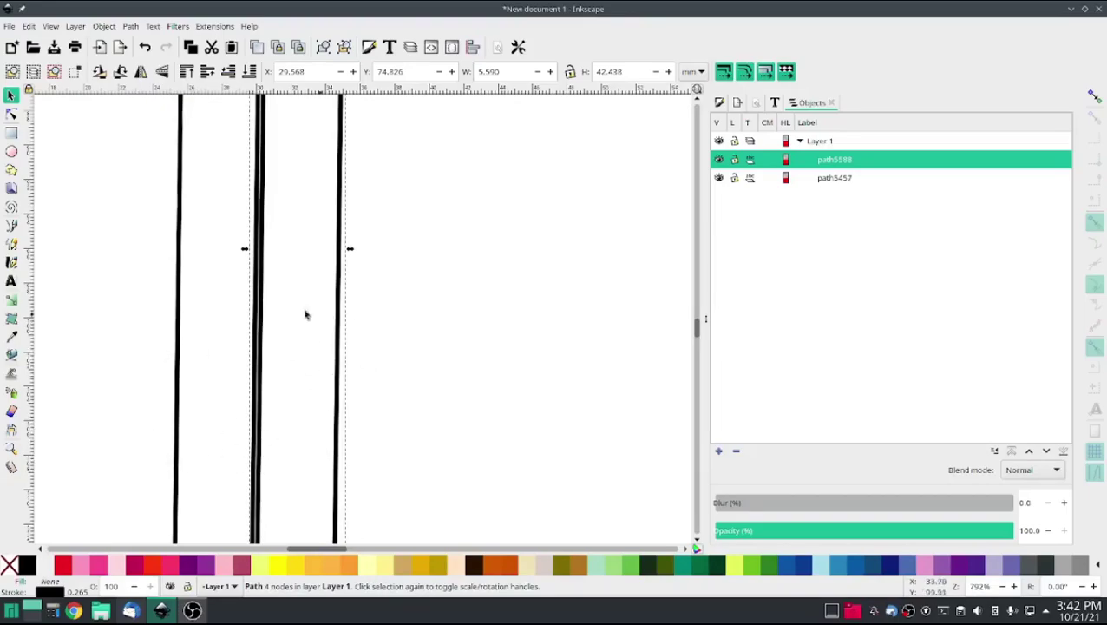
- Shorten the duplicated satin column from its upper end to a height of about 42.02 mm
scroll(415, 376, down, 4)
scroll(414, 376, up, 15)
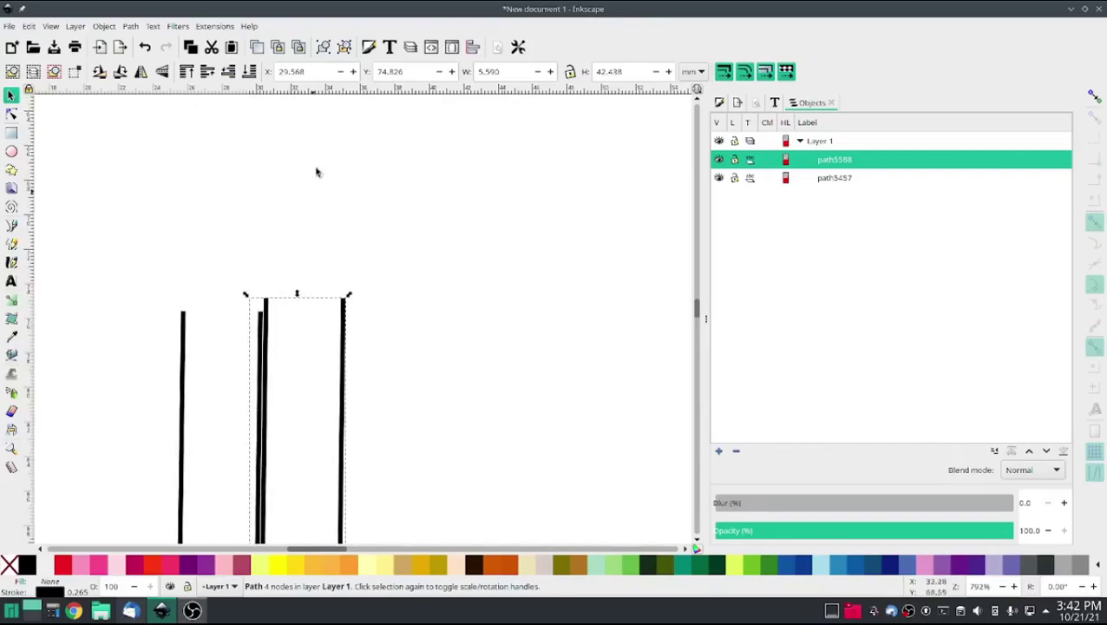
drag(297, 295, 294, 301)
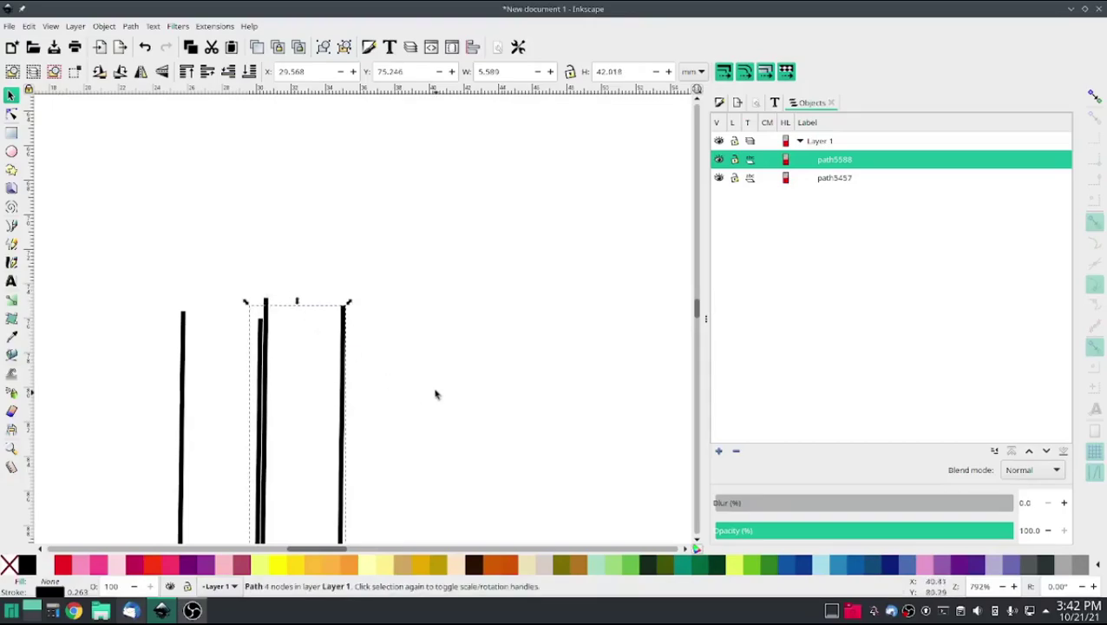
click(423, 374)
- Move the duplicated satin column slightly upward to a Y position of about 74.5 mm
scroll(370, 359, down, 5)
scroll(370, 359, down, 3)
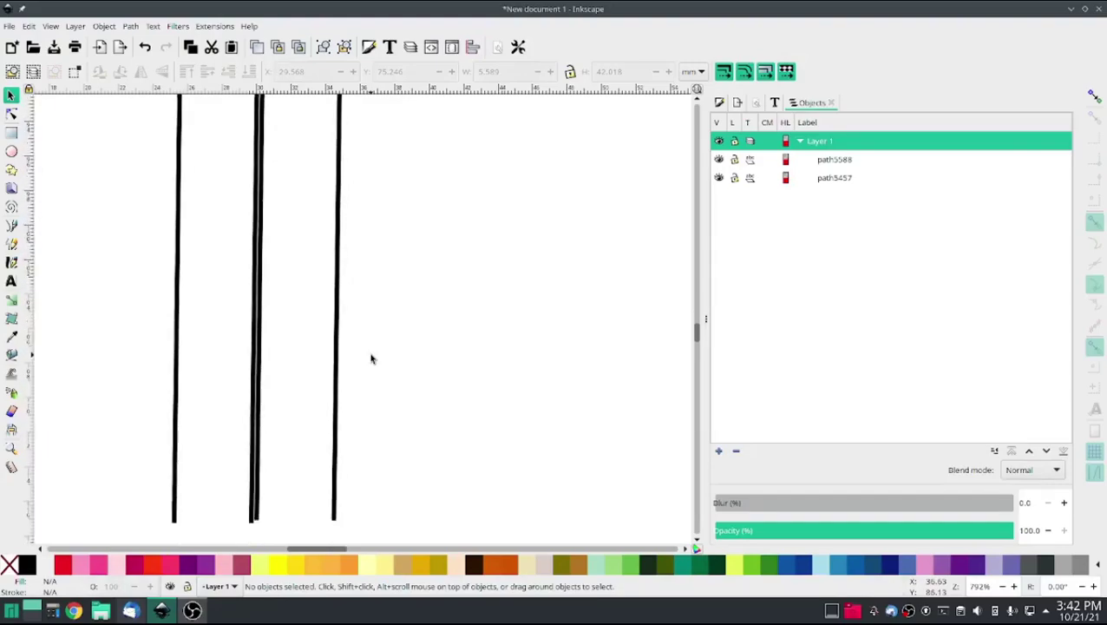
scroll(371, 358, up, 4)
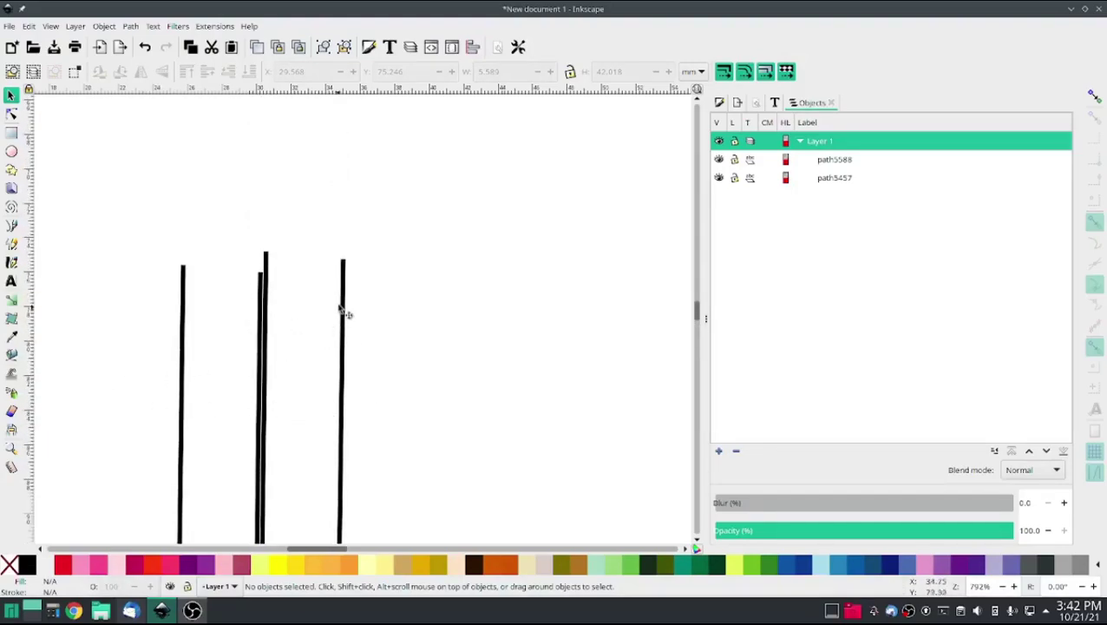
mouse_move(350, 299)
mouse_down()
mouse_move(378, 300)
mouse_move(348, 280)
mouse_up()
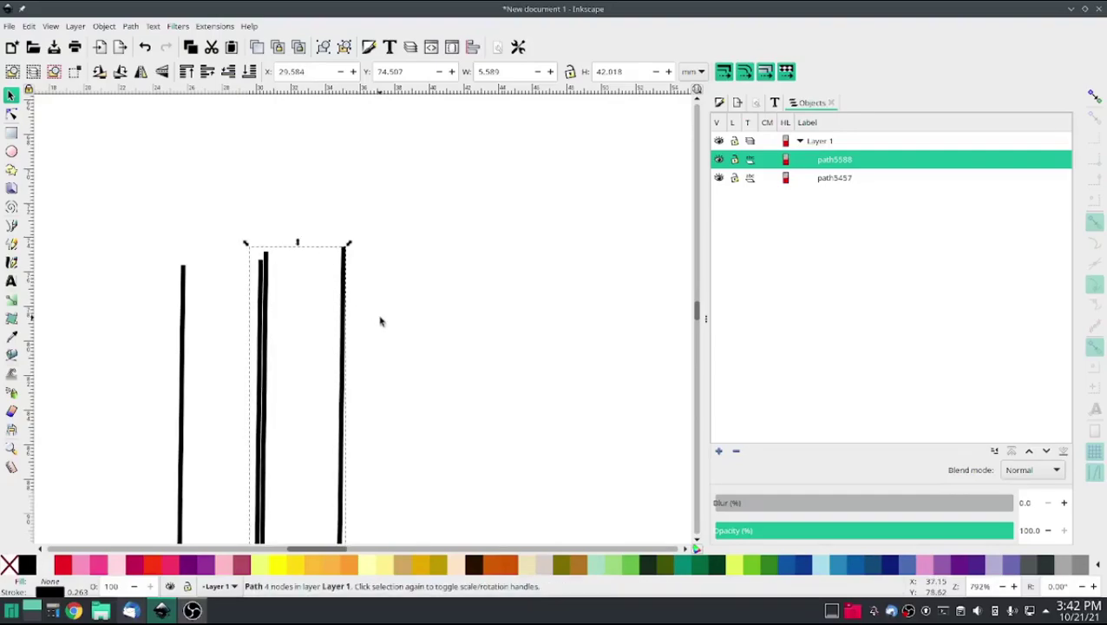
key(Escape)
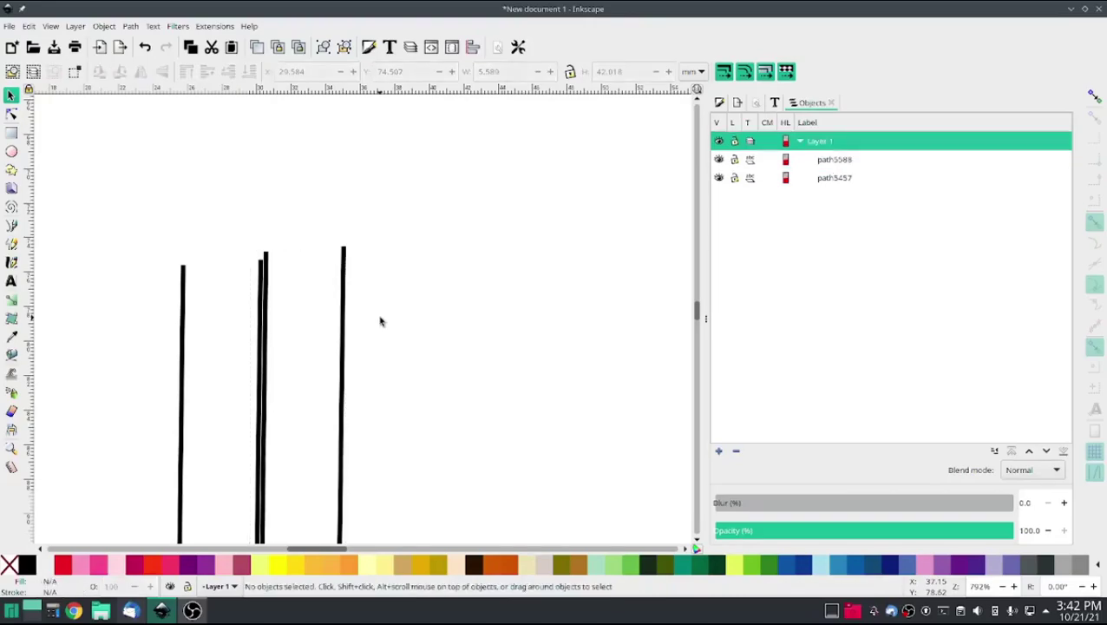
click(215, 26)
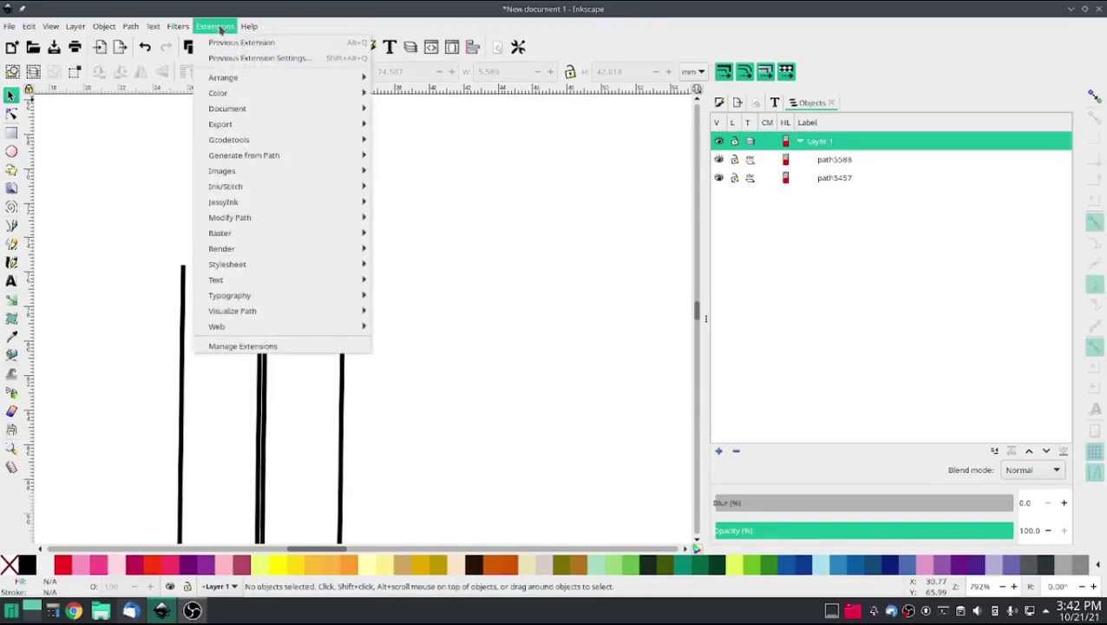
mouse_move(251, 193)
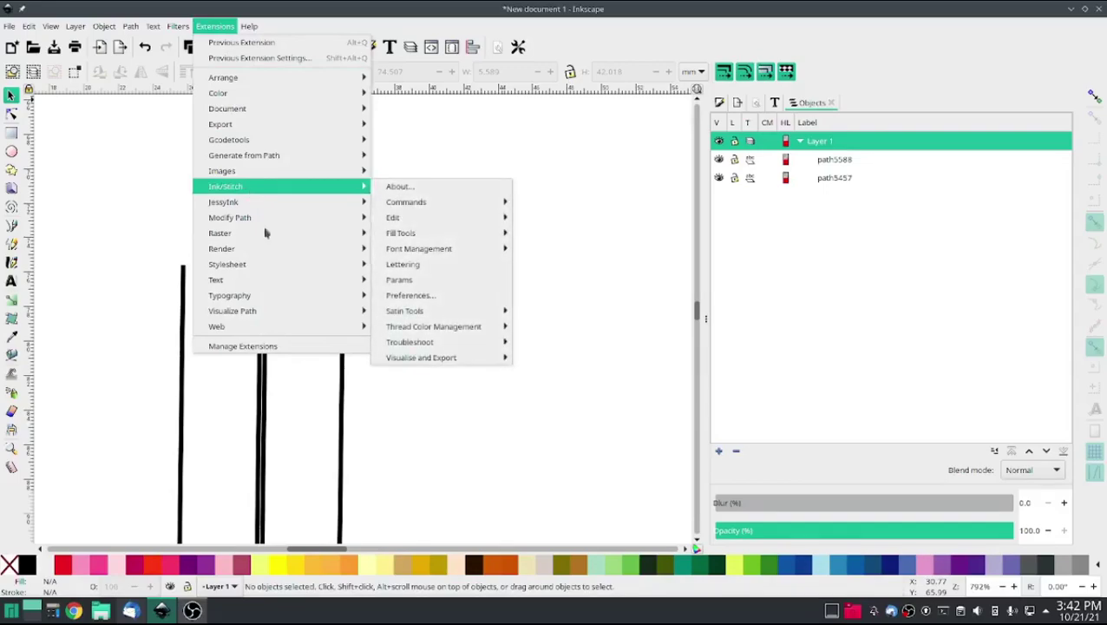
click(507, 447)
- Select both satin columns, examine their stitch preview in the Ink/Stitch embroidery parameters, and leave without applying changes
ctrl+scroll(469, 443, down, 6)
ctrl+scroll(476, 444, up, 2)
drag(424, 540, 321, 324)
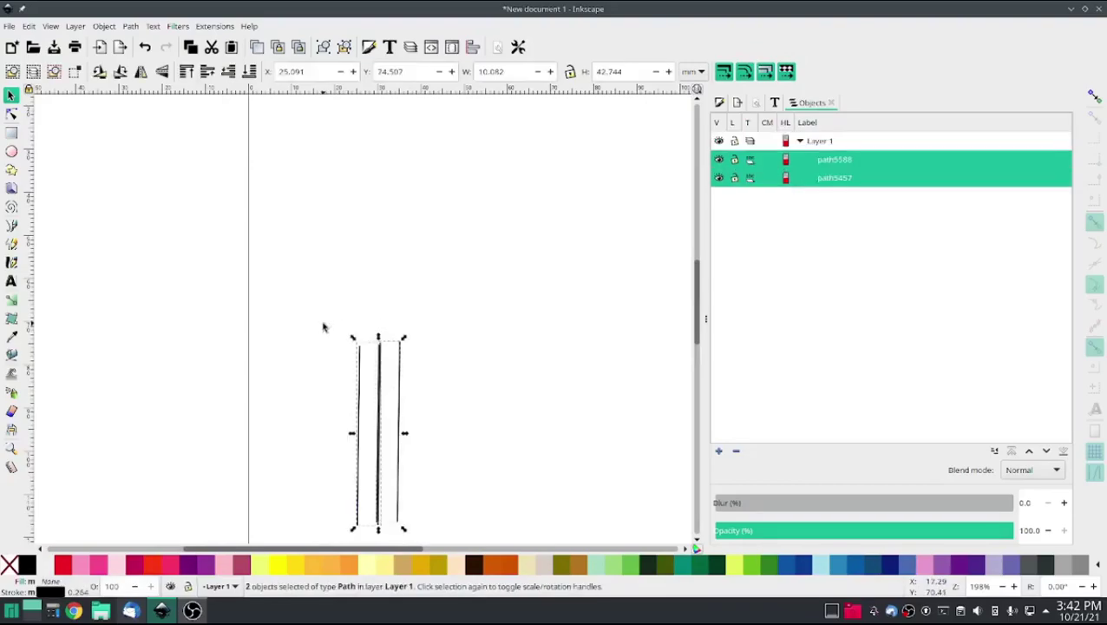
click(212, 26)
mouse_move(222, 185)
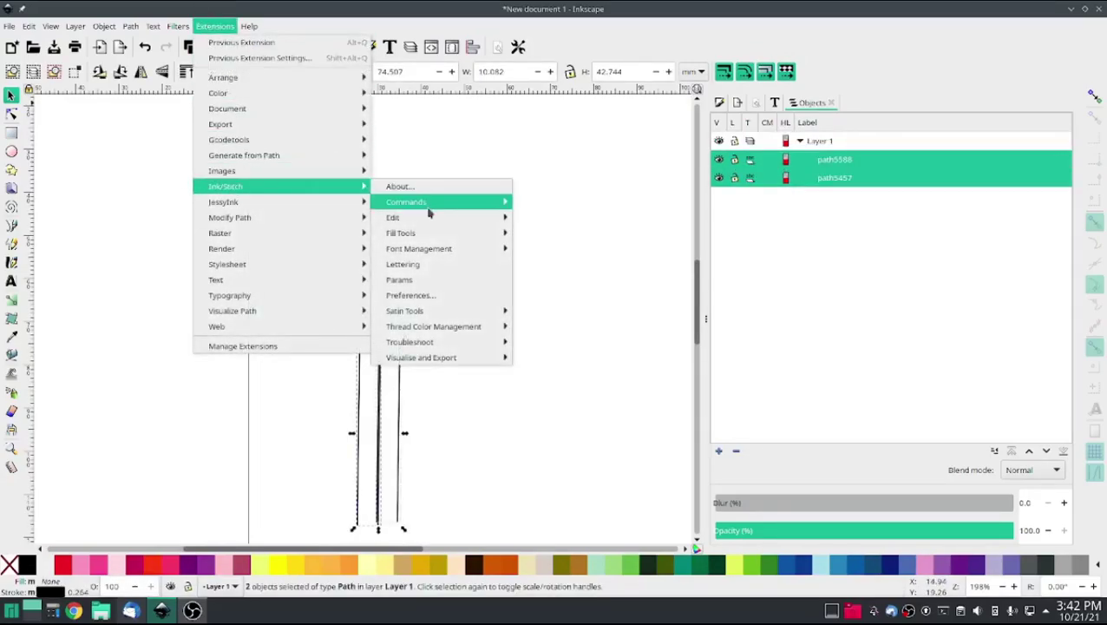
mouse_move(428, 247)
click(420, 280)
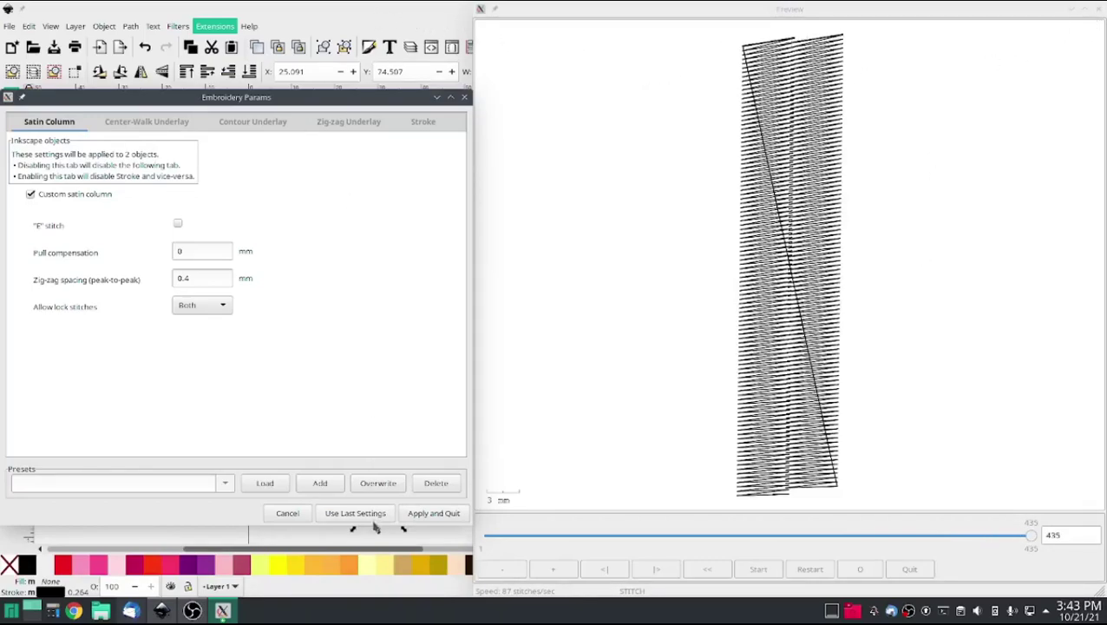
click(289, 513)
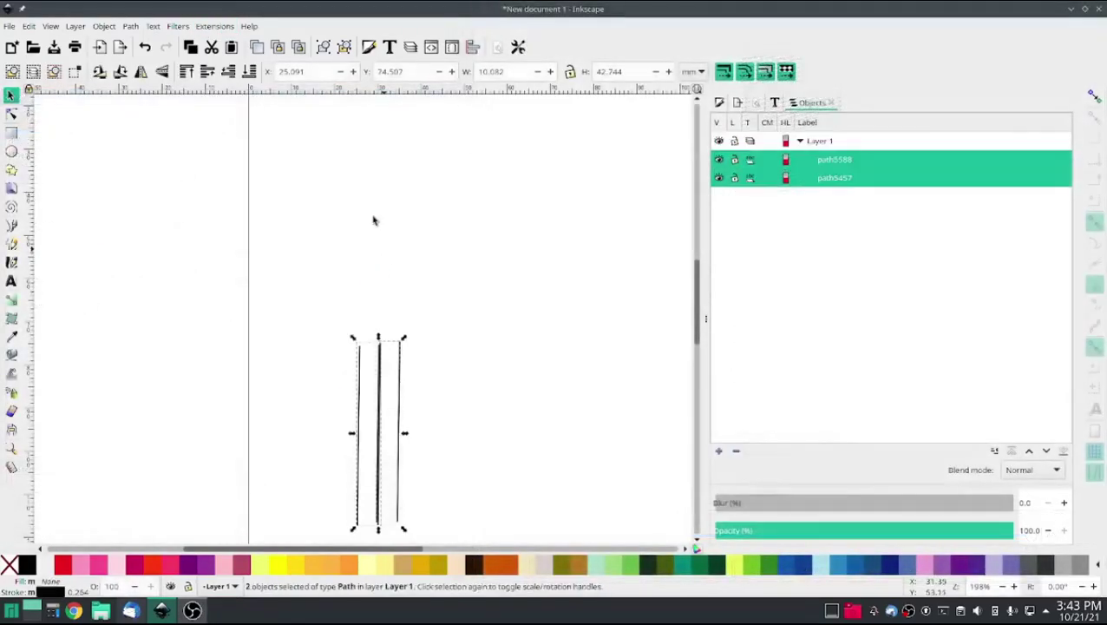
- Auto-route the two selected satin columns with Ink/Stitch, leaving jump stitch trimming and order preservation off
click(210, 27)
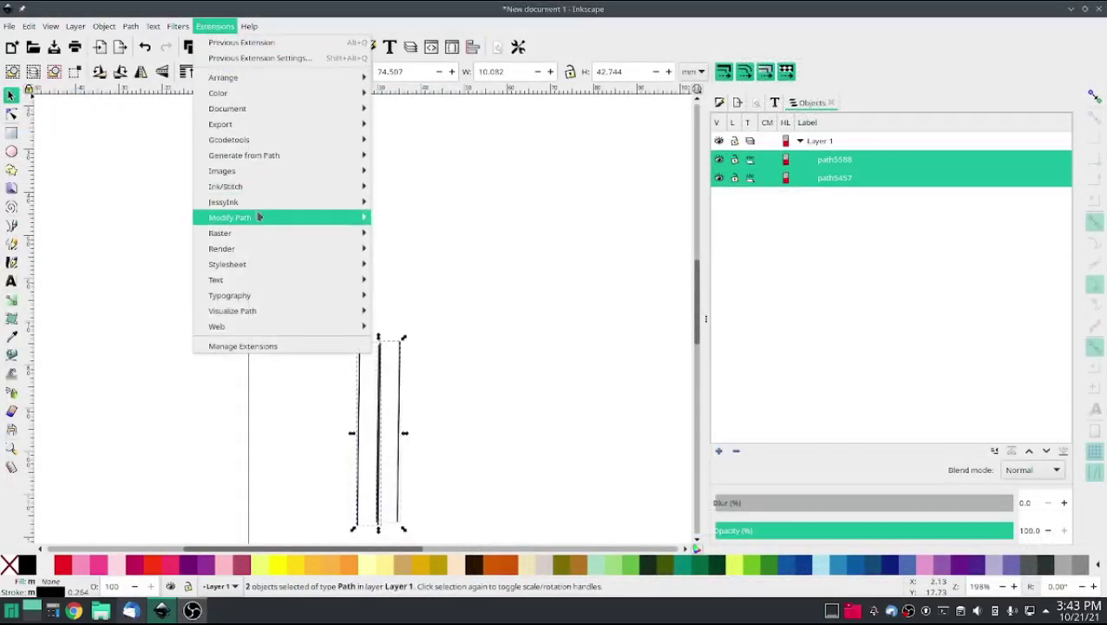
mouse_move(256, 220)
mouse_move(226, 186)
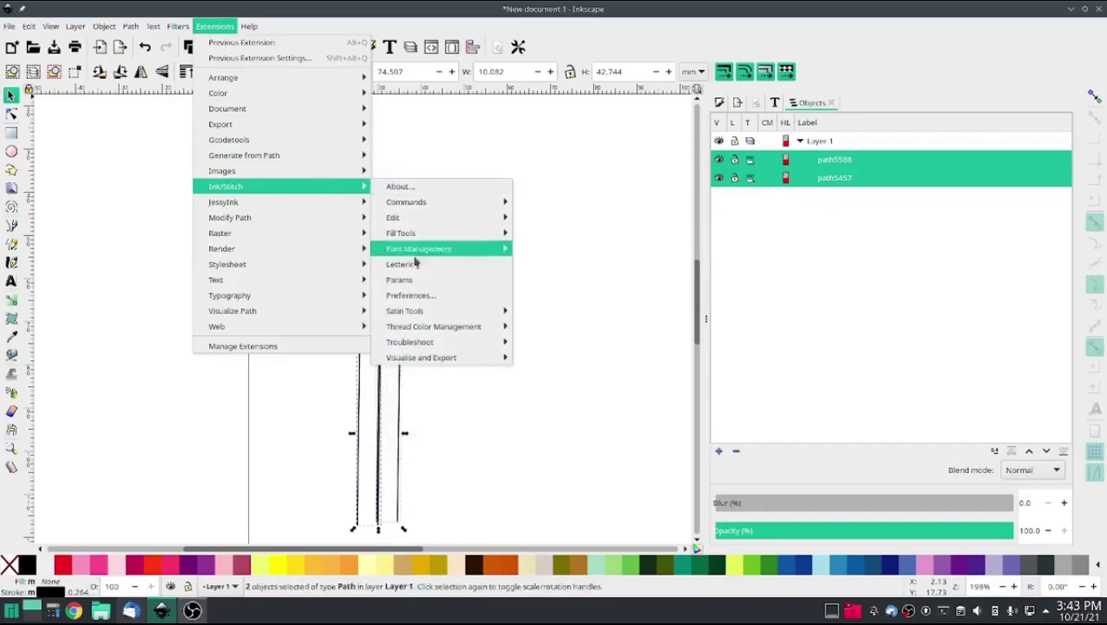
mouse_move(417, 342)
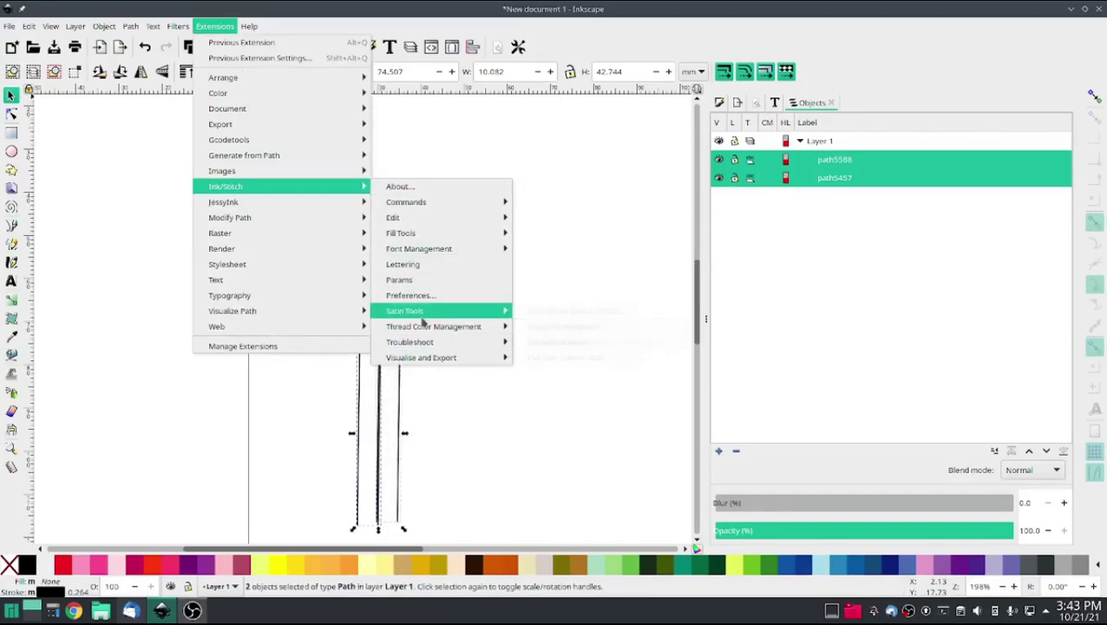
mouse_move(430, 310)
click(557, 310)
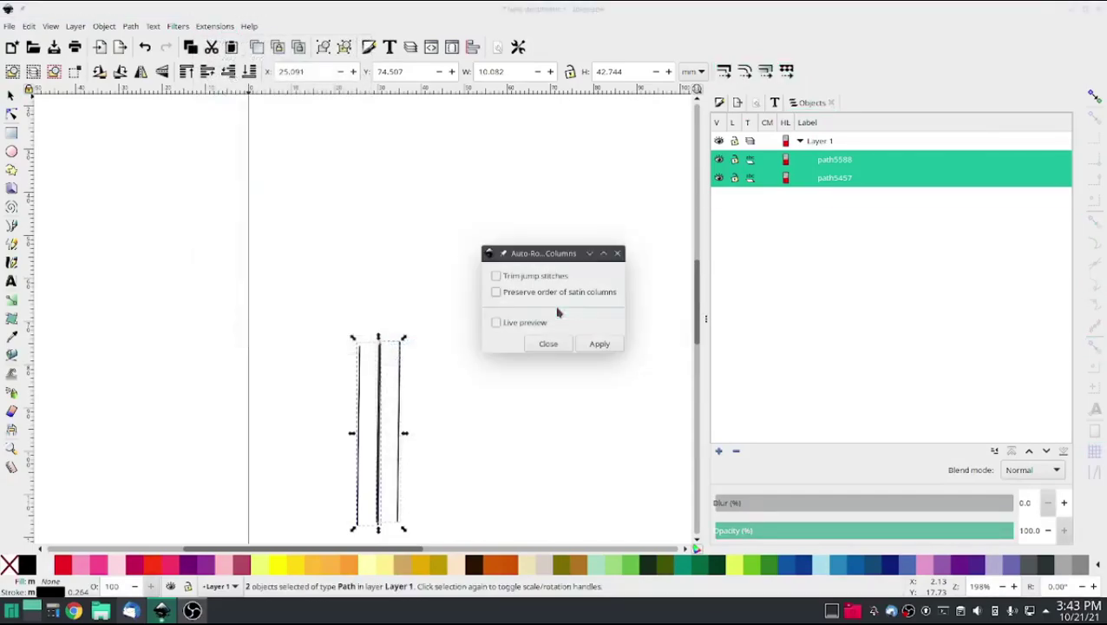
click(591, 345)
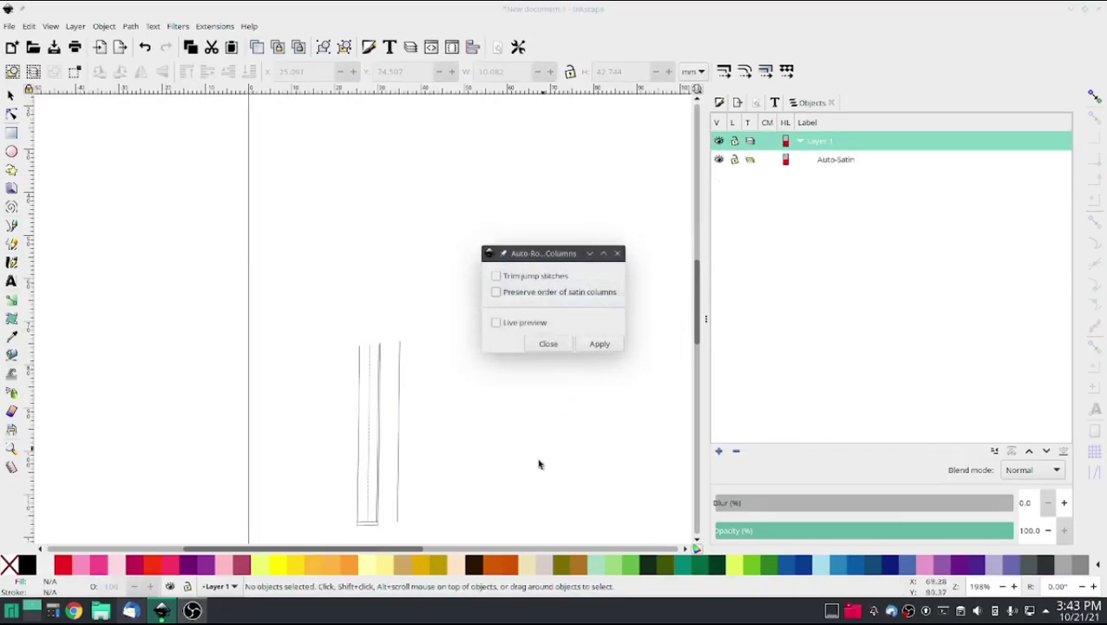
- Open the Ink/Stitch embroidery parameters for the auto-routed satin group and review its stitch preview and underlay options
click(546, 347)
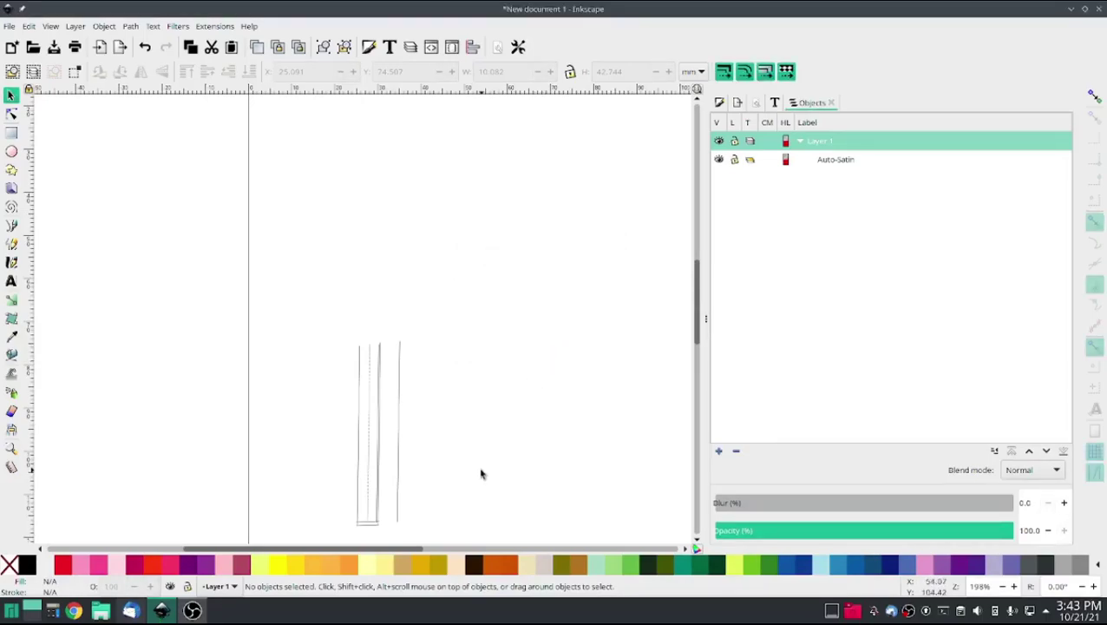
drag(423, 536, 314, 331)
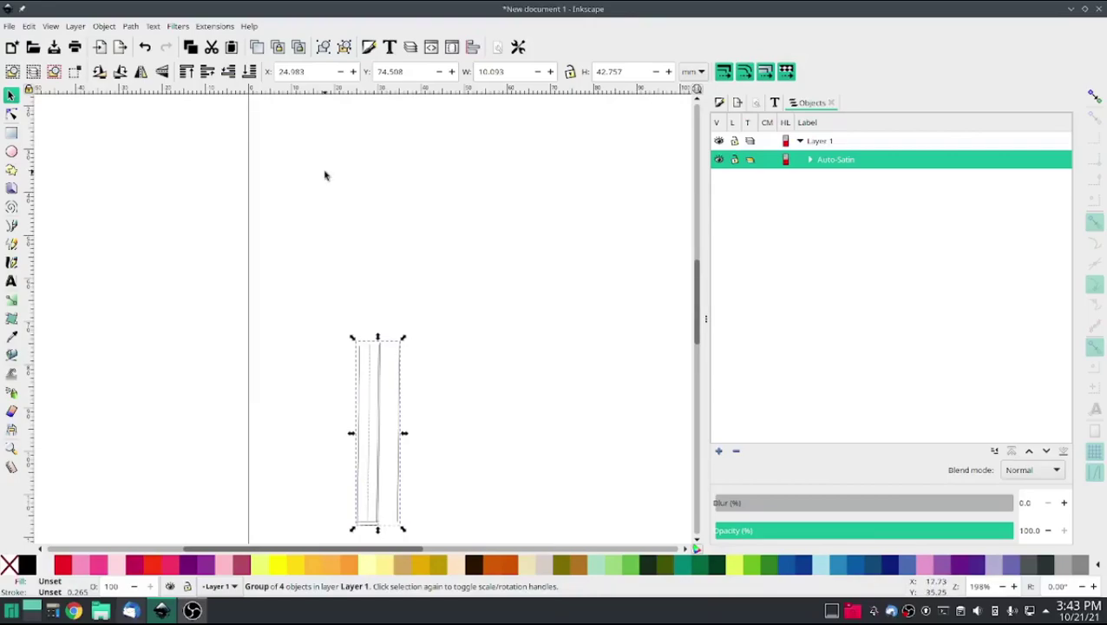
click(216, 27)
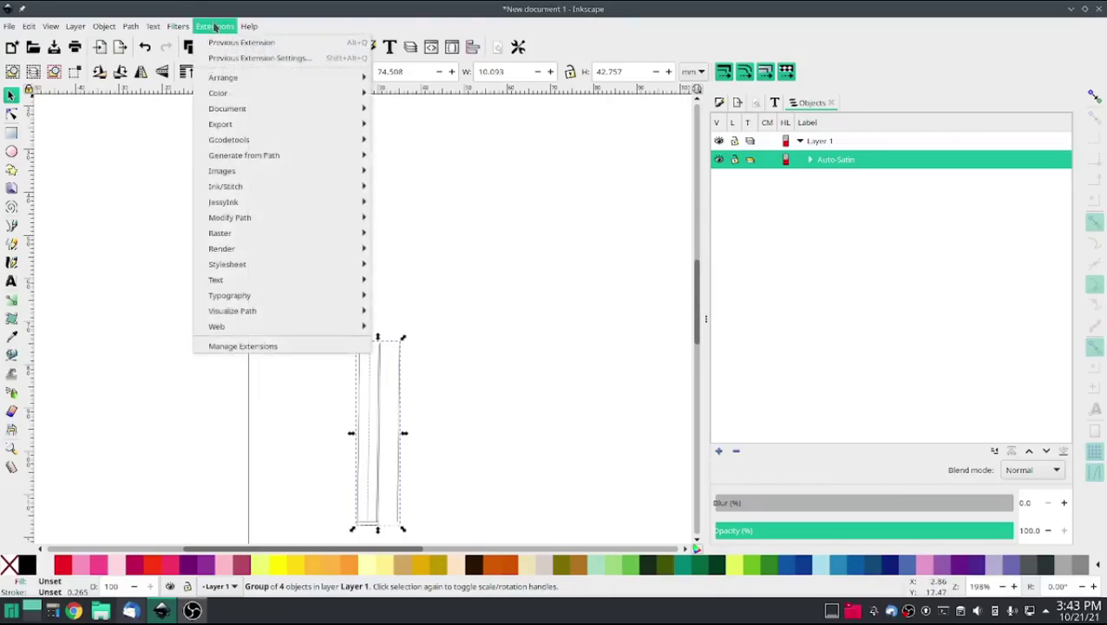
mouse_move(272, 188)
click(391, 283)
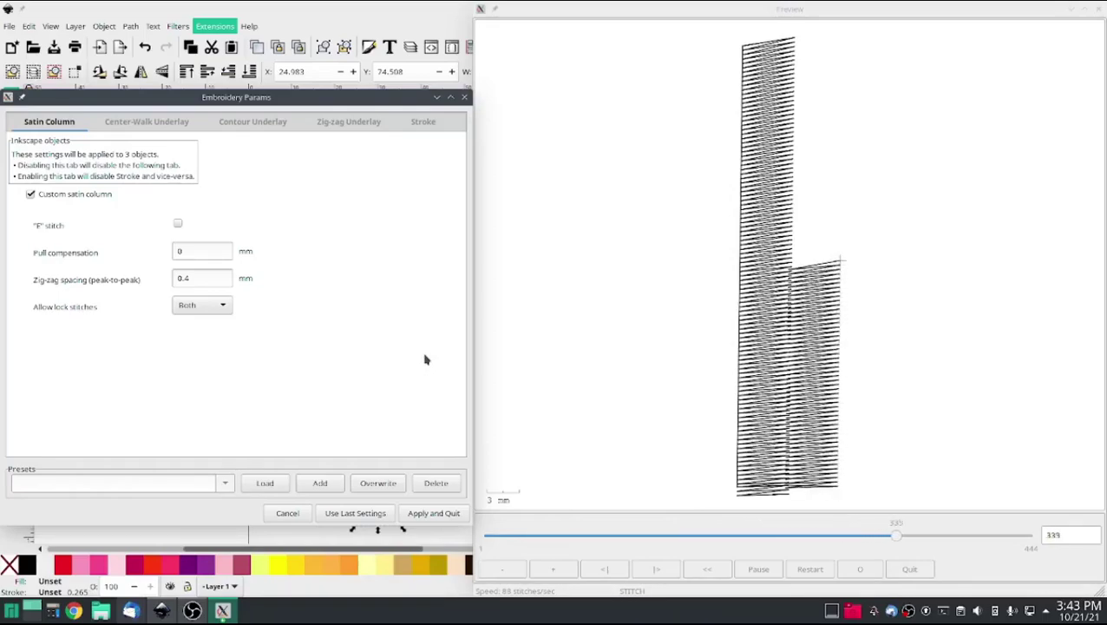
click(130, 124)
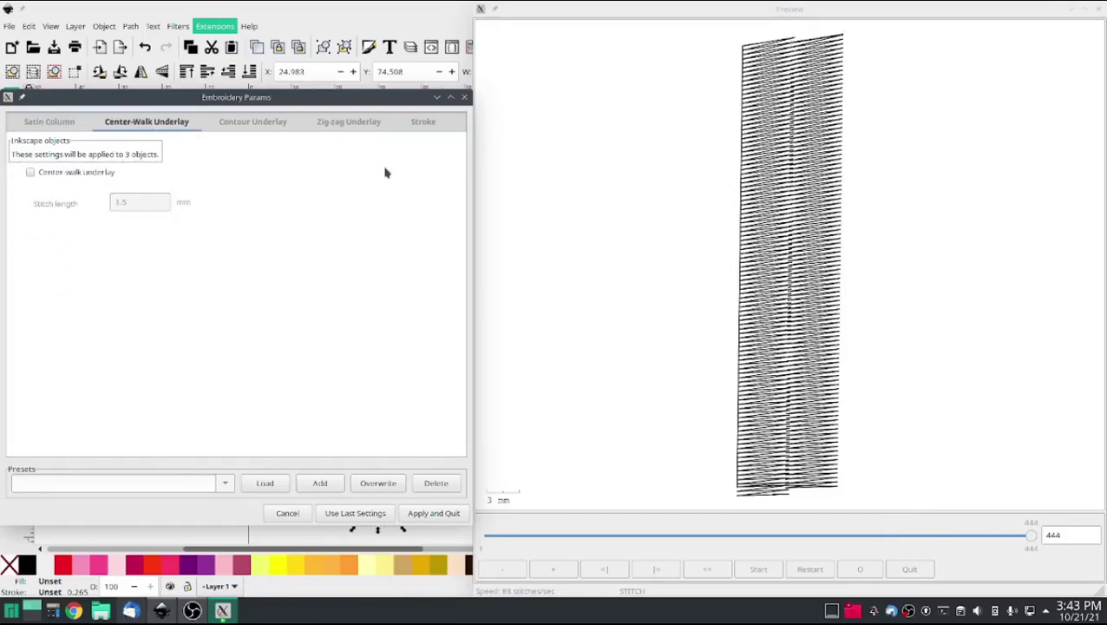
click(247, 123)
click(341, 123)
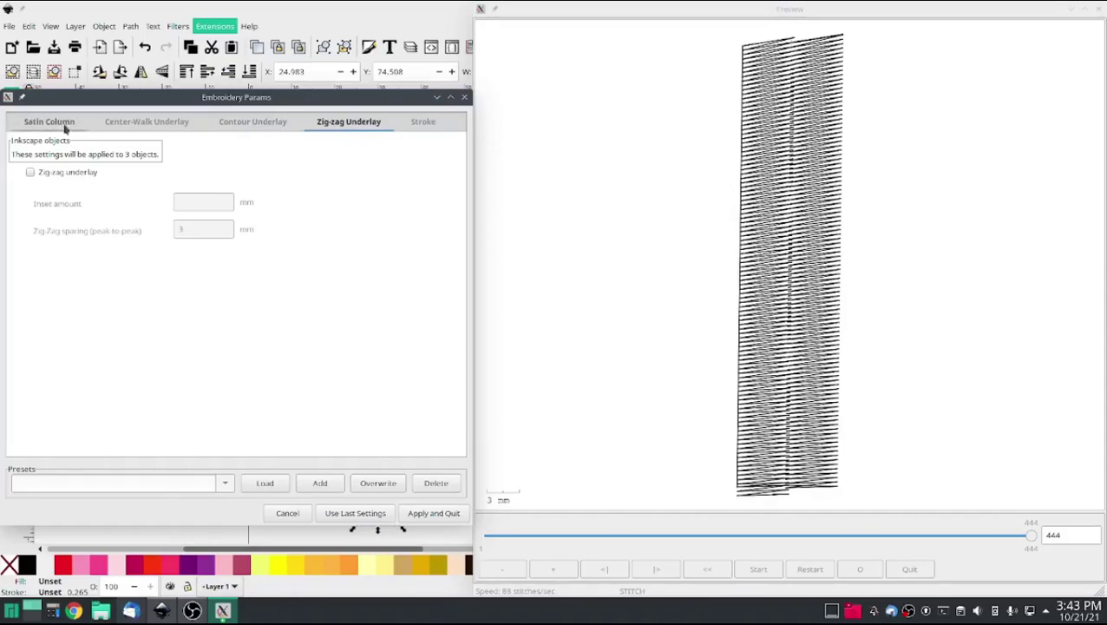
- Preview a center-walk underlay with 1.5 mm stitch length on the satin columns and switch it off again
click(147, 126)
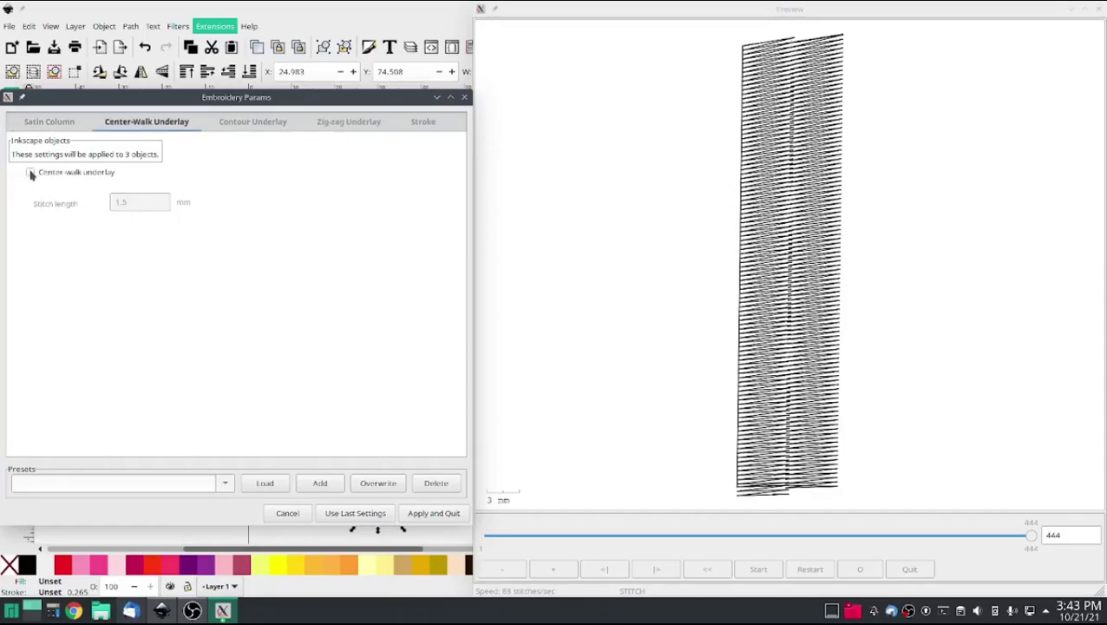
click(30, 173)
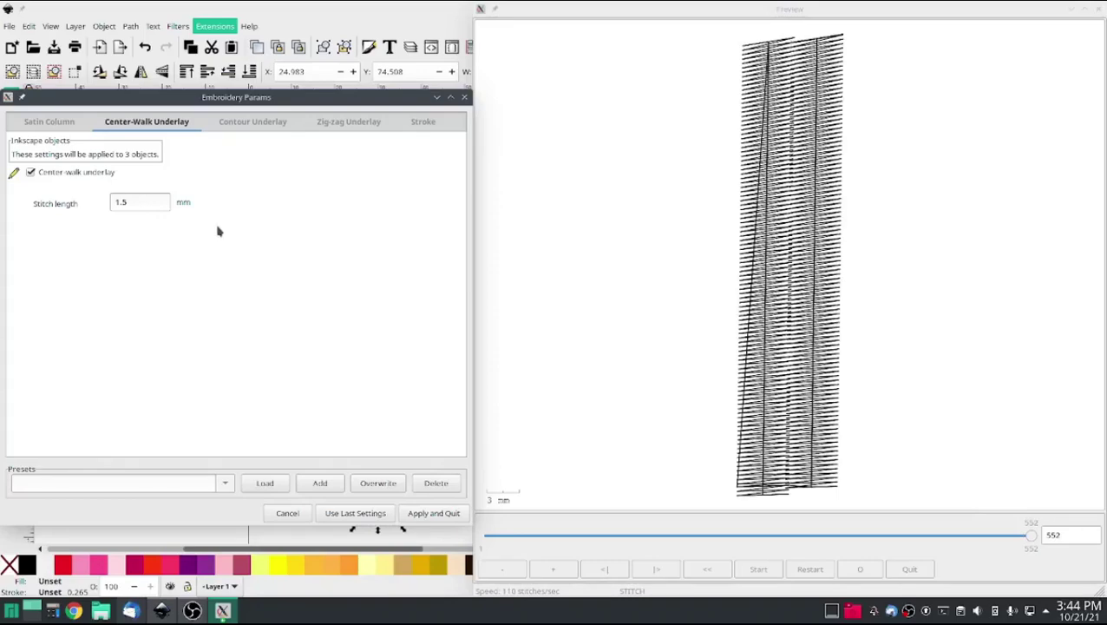
click(265, 124)
click(118, 121)
click(31, 172)
- Preview a contour underlay with 0.4 mm inset and 1.5 mm stitch length, and switch it off again
click(272, 123)
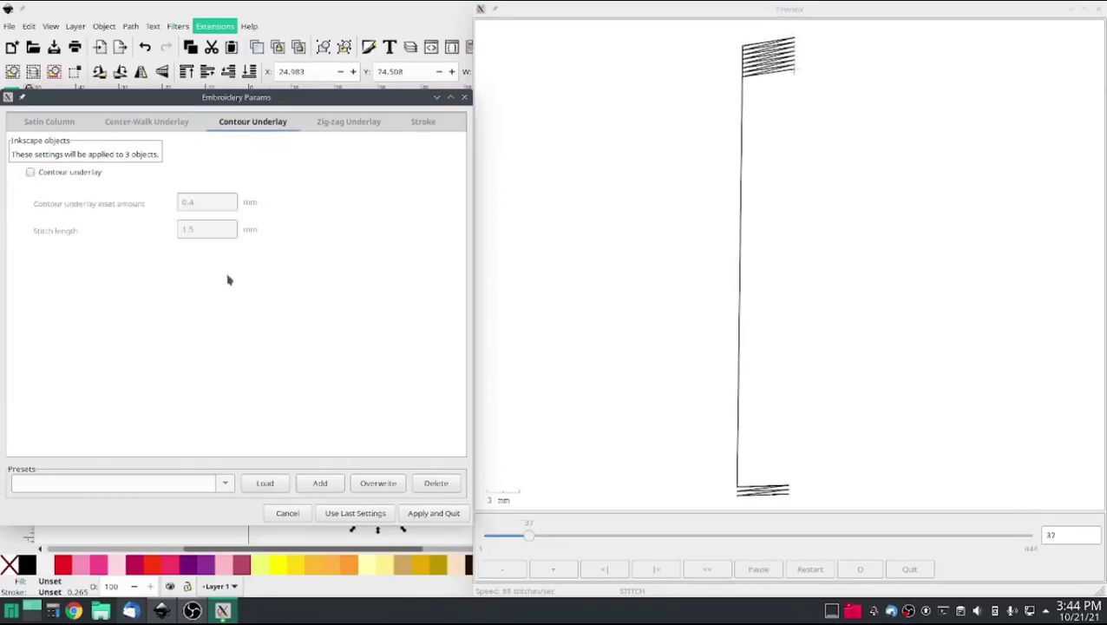
click(30, 172)
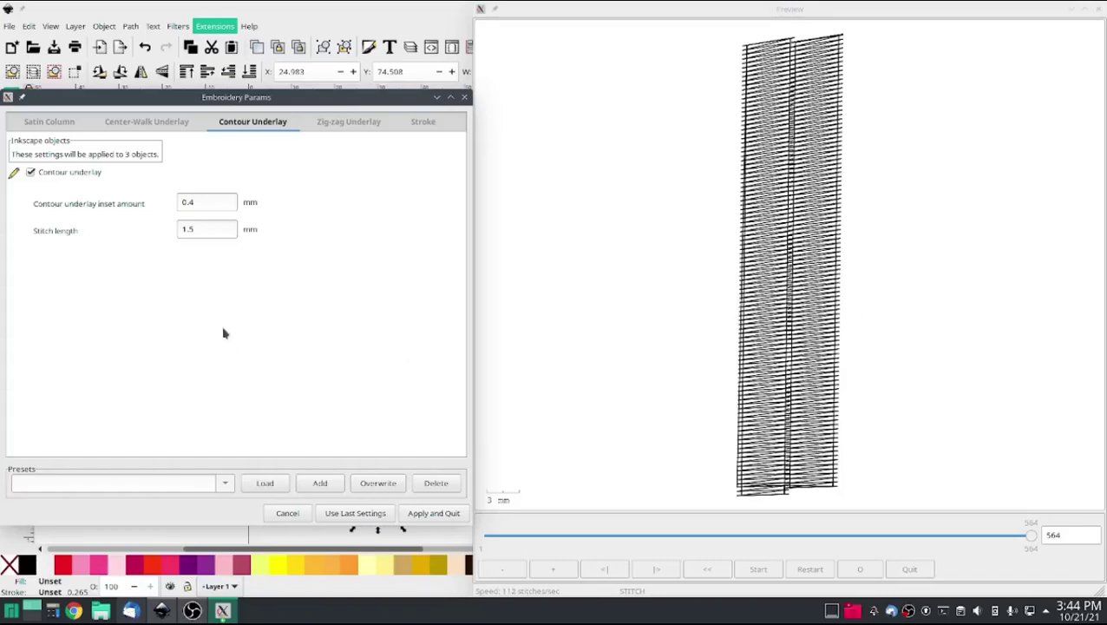
click(31, 173)
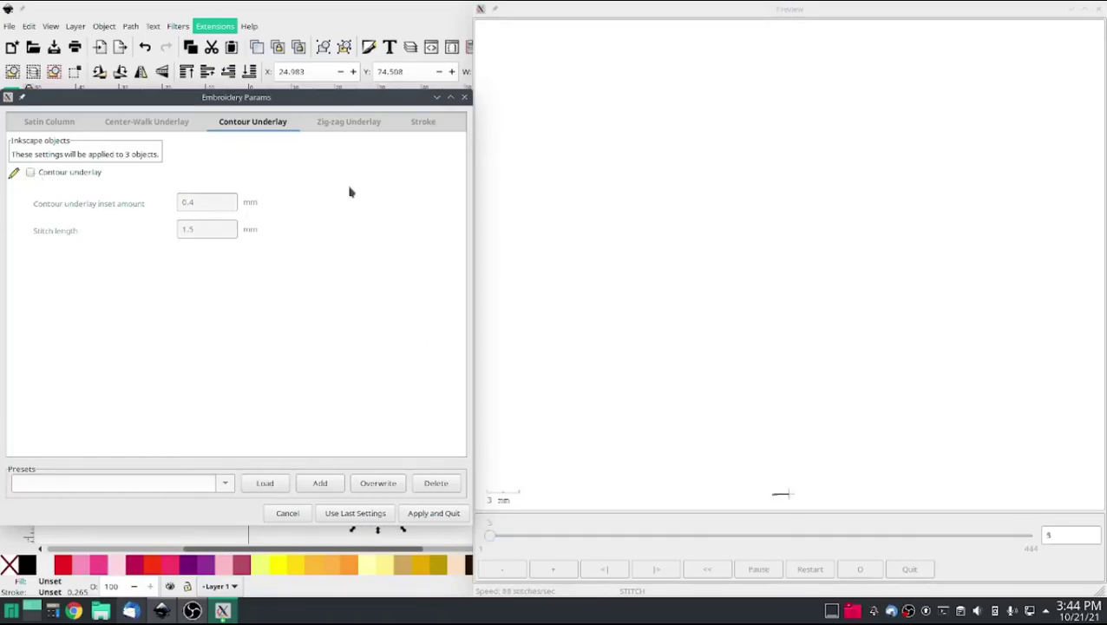
- Enable zig-zag underlay with 3 mm spacing together with center-walk and contour underlays, and apply the parameters to the satin columns
click(347, 127)
click(30, 173)
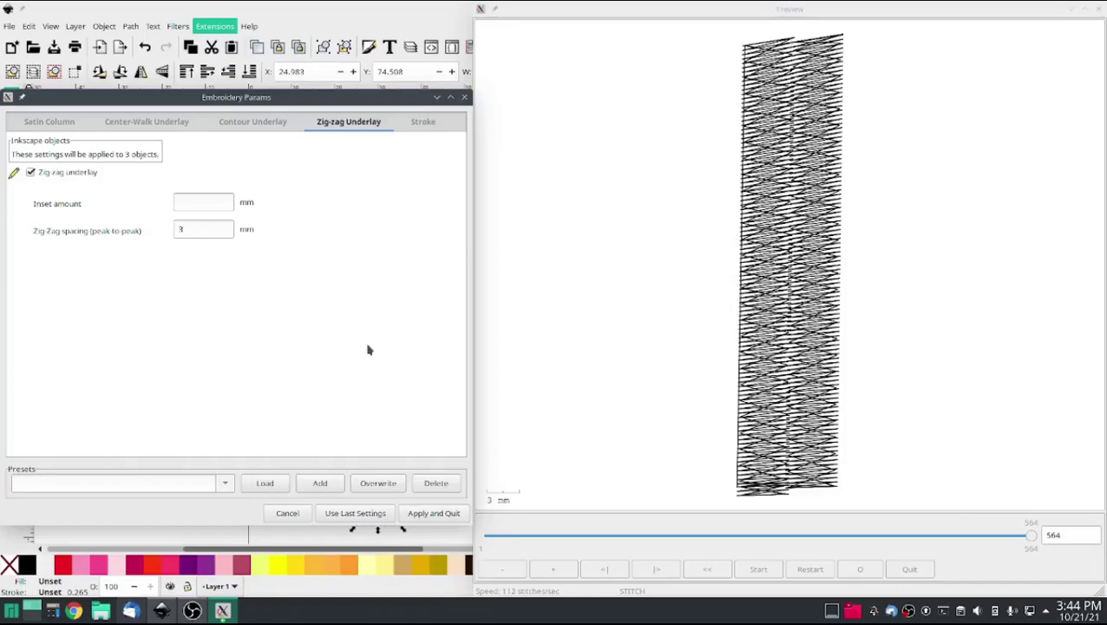
click(151, 124)
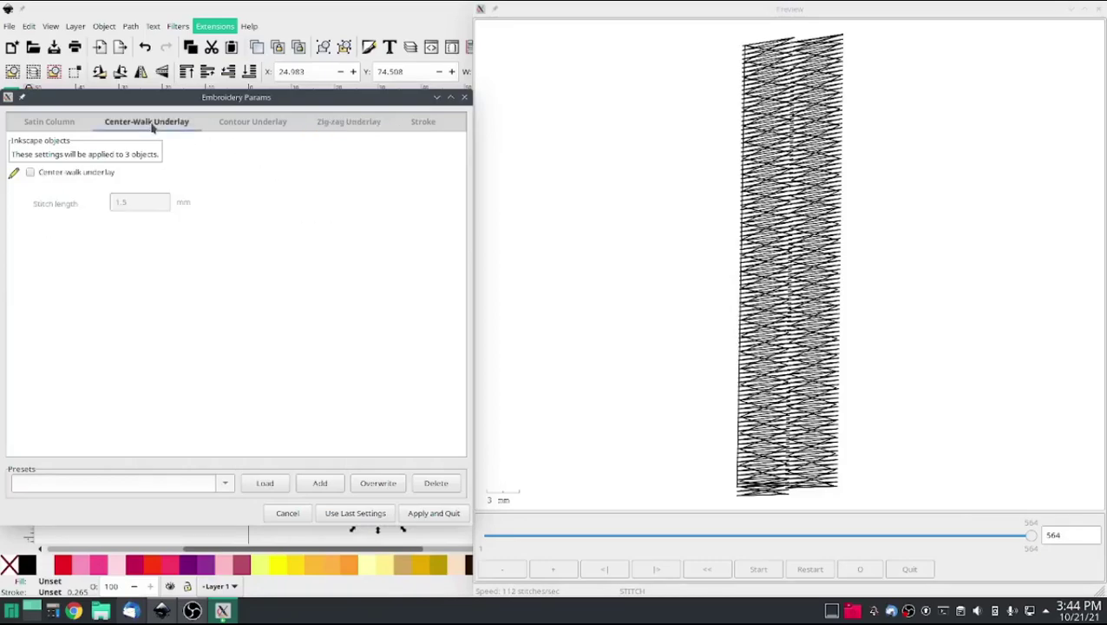
click(30, 173)
click(236, 122)
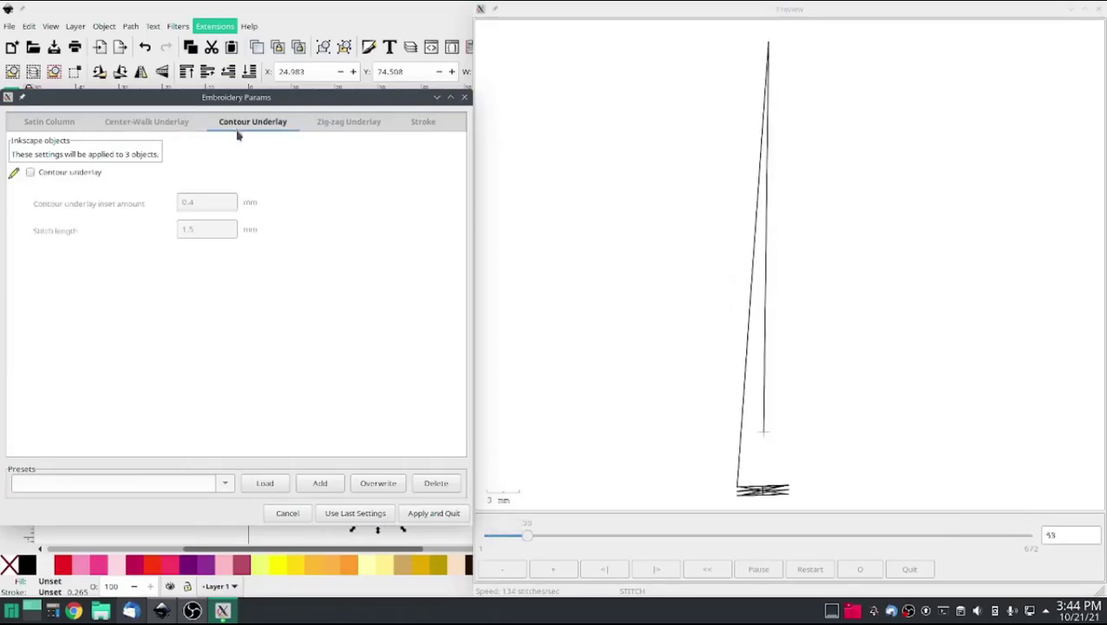
click(49, 175)
click(349, 122)
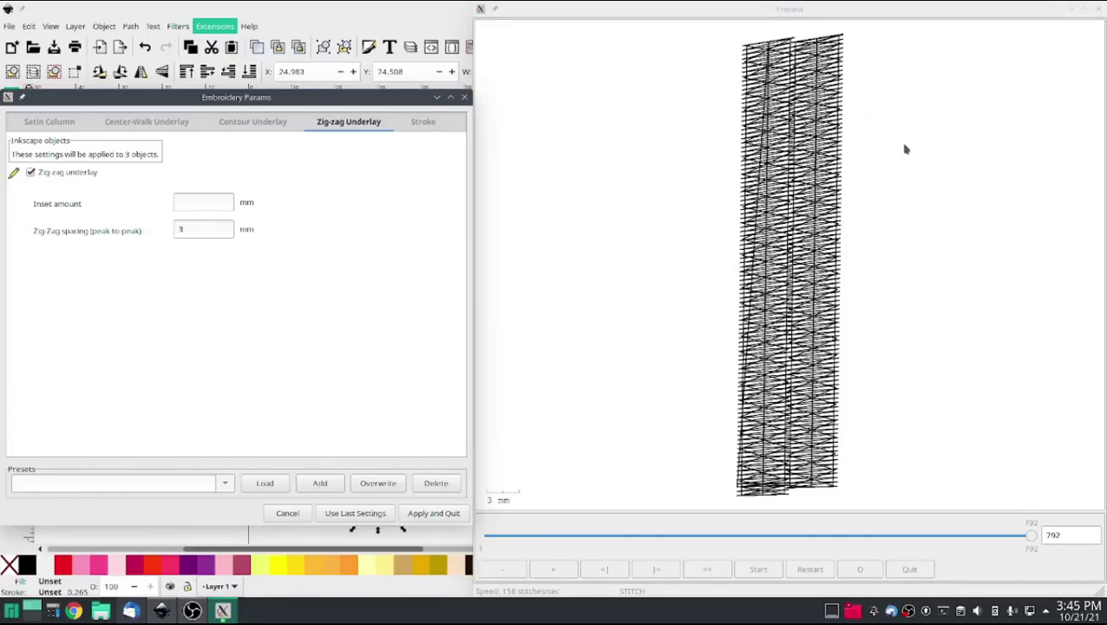
click(416, 514)
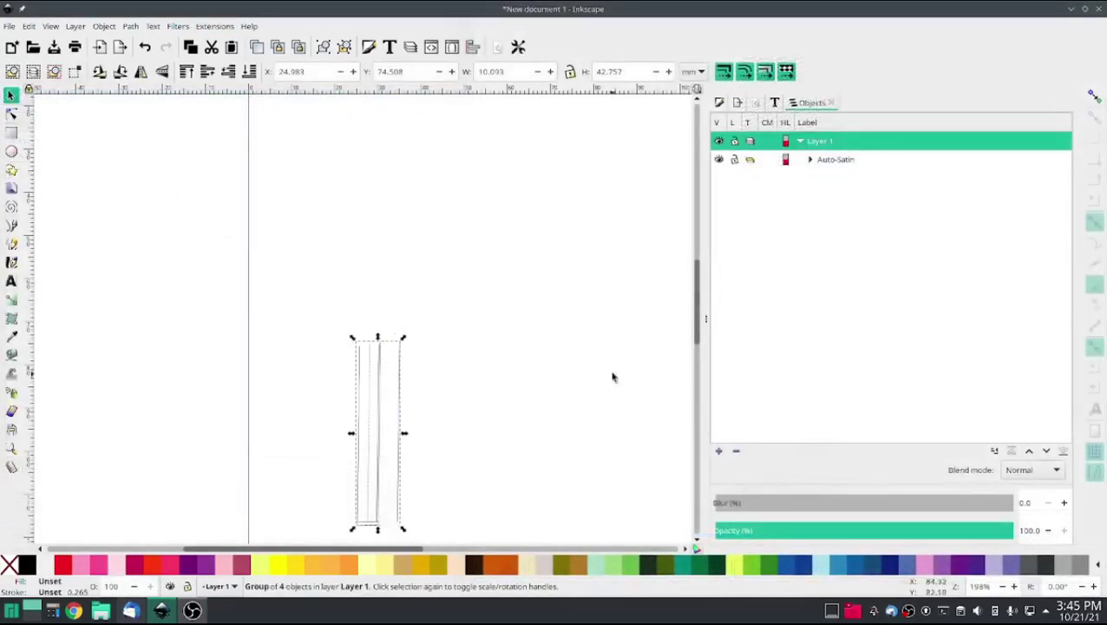
- Delete the auto-routed satin group and add a sans-serif letter A as text on the cleared canvas
drag(457, 514, 332, 277)
key(Delete)
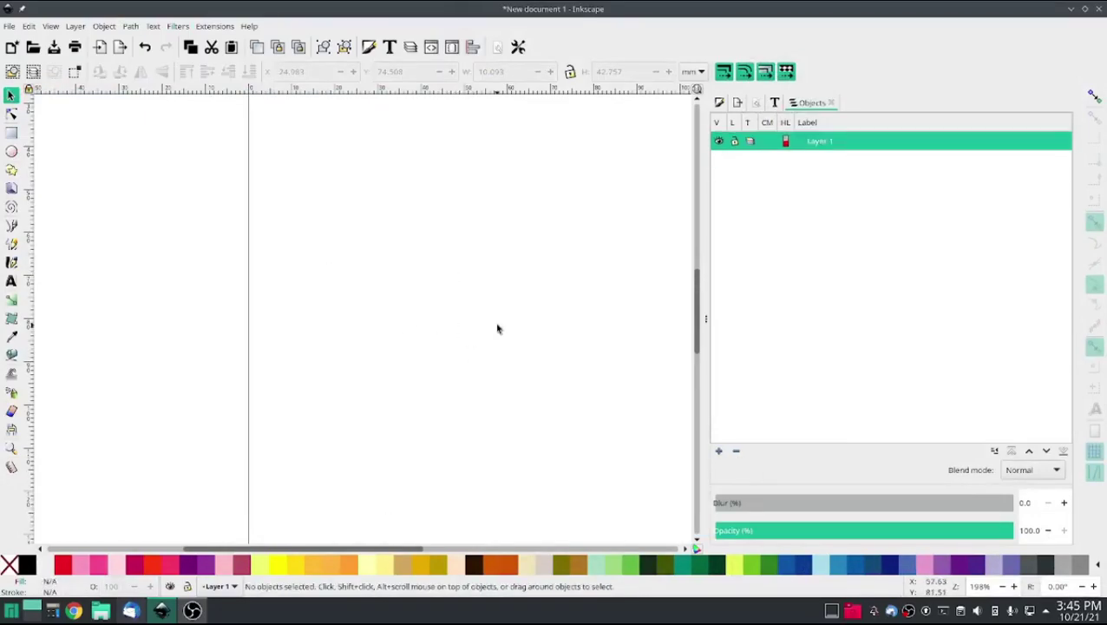
click(11, 280)
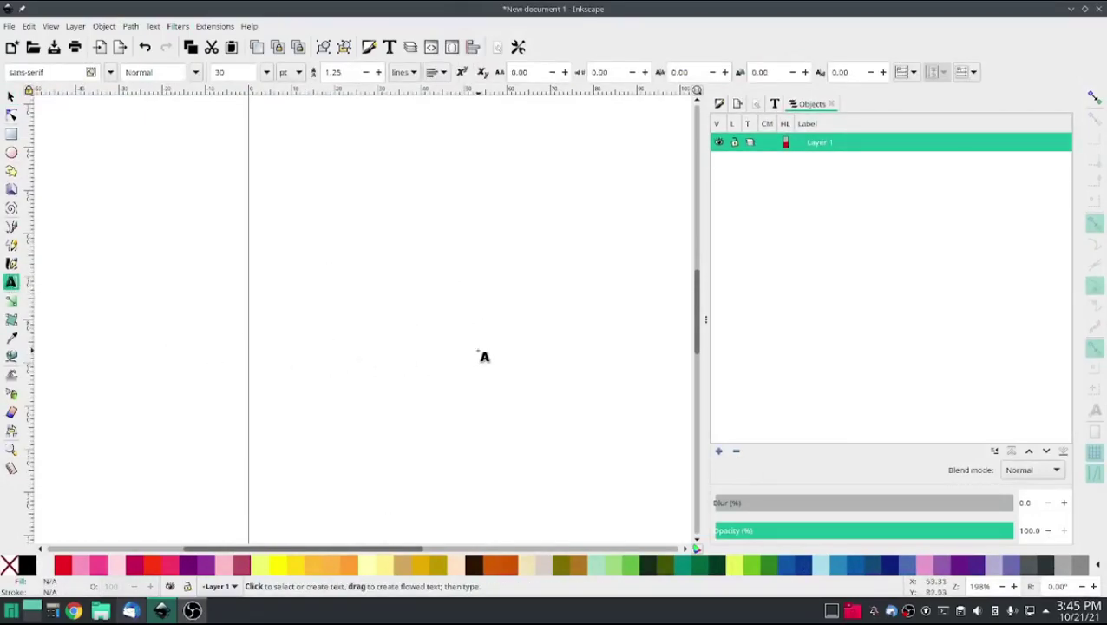
click(325, 405)
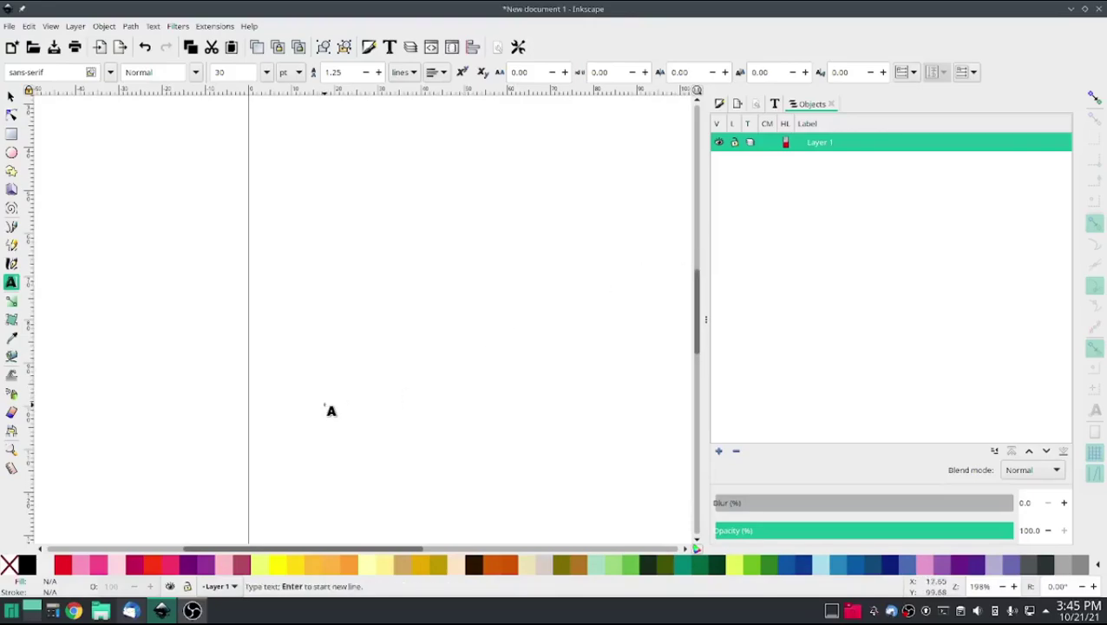
text(A)
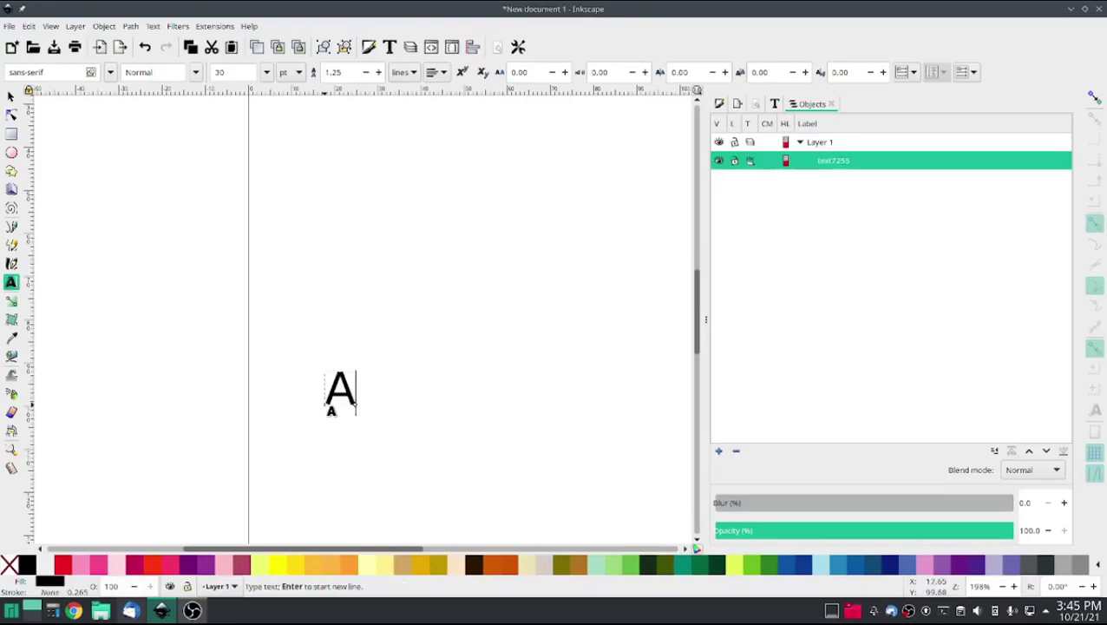
- Enlarge the letter A to about 33.3 mm wide and 45 mm high
click(771, 104)
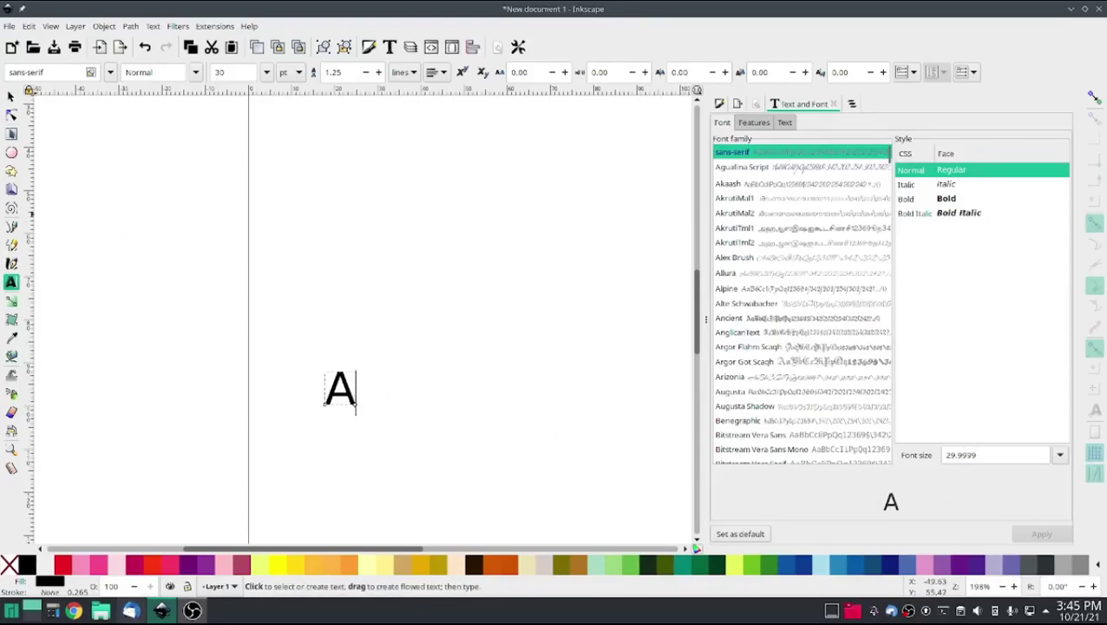
click(10, 95)
drag(388, 346, 471, 206)
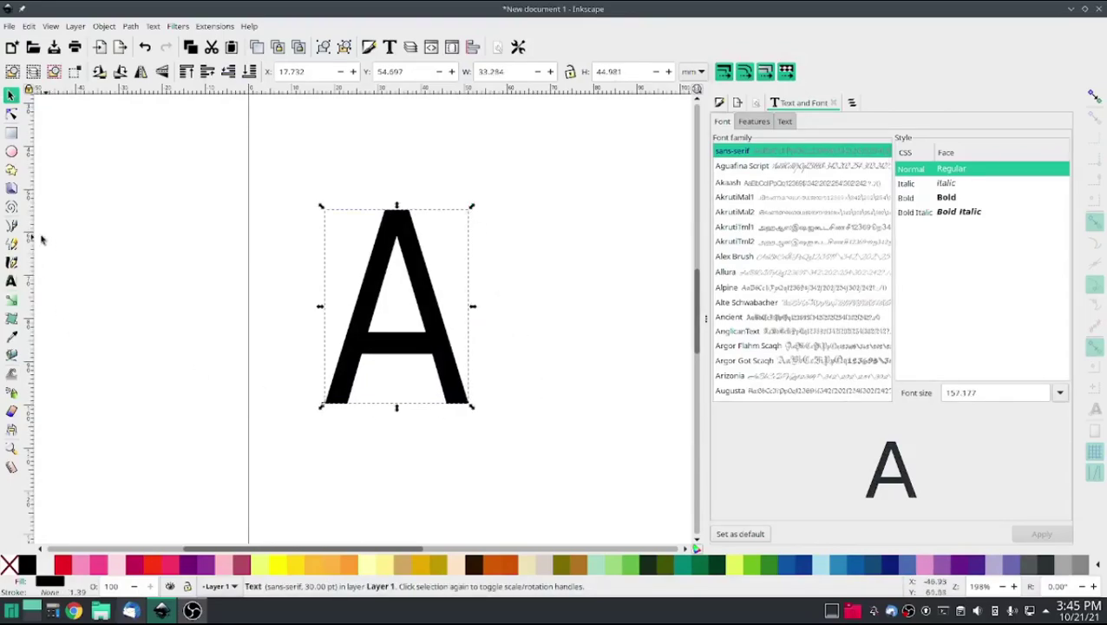
- Trace the outer and inner edges of the A's left leg as two separate open paths, extending the inner one to the apex
click(13, 225)
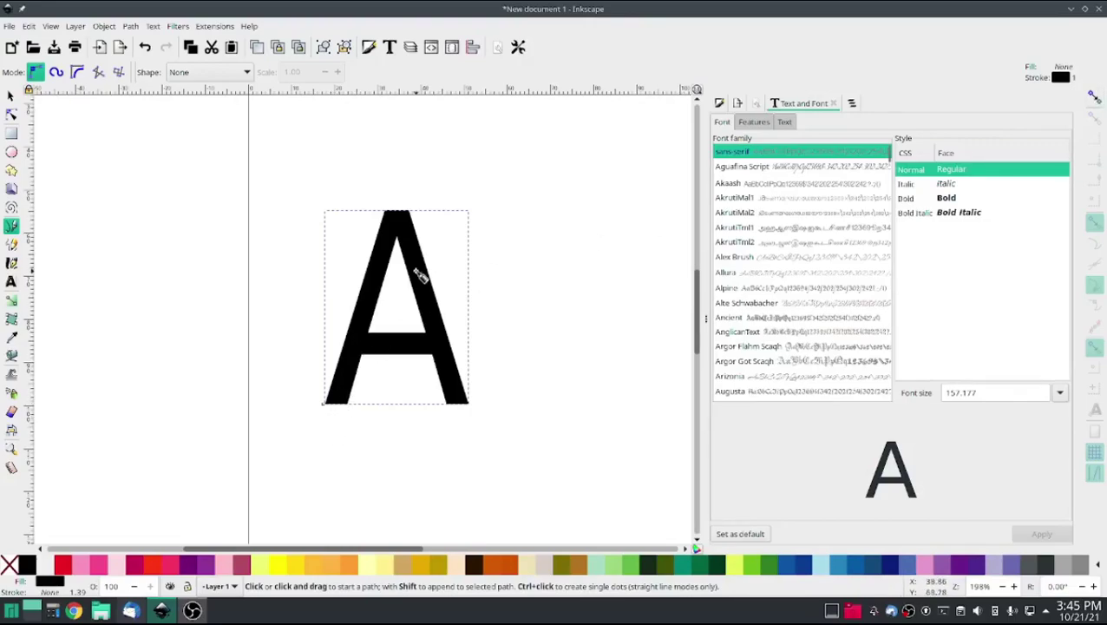
click(328, 406)
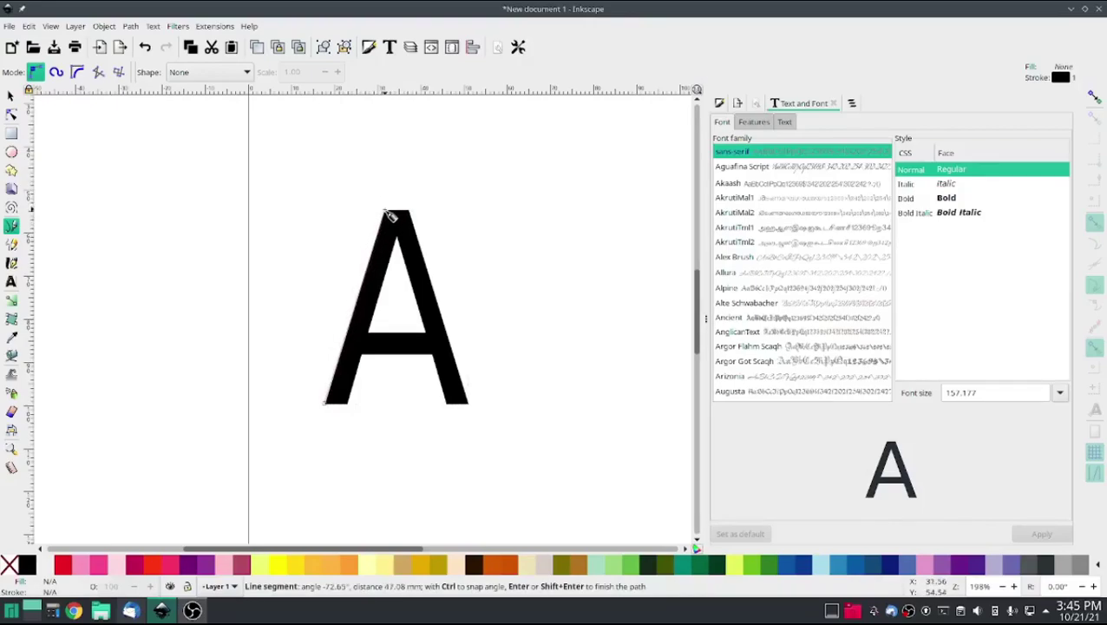
click(387, 212)
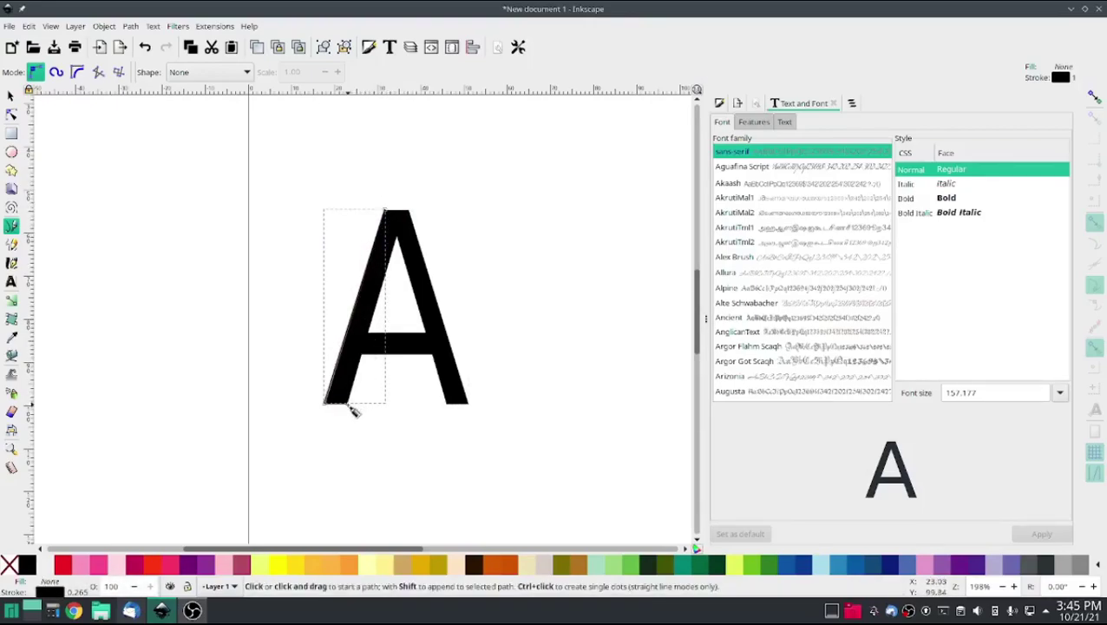
click(368, 360)
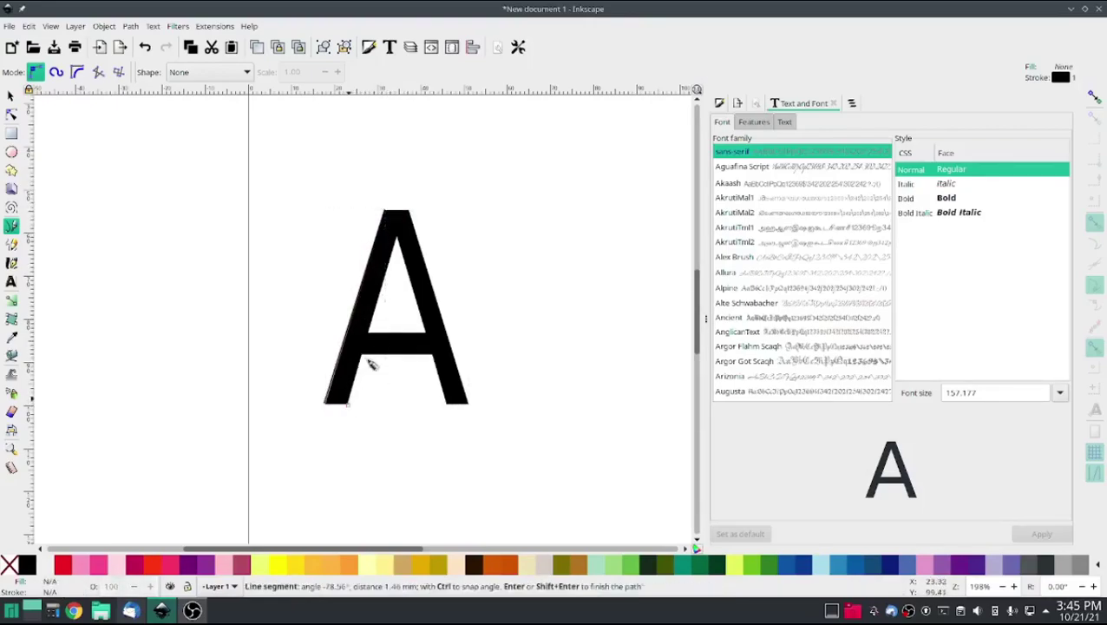
click(397, 238)
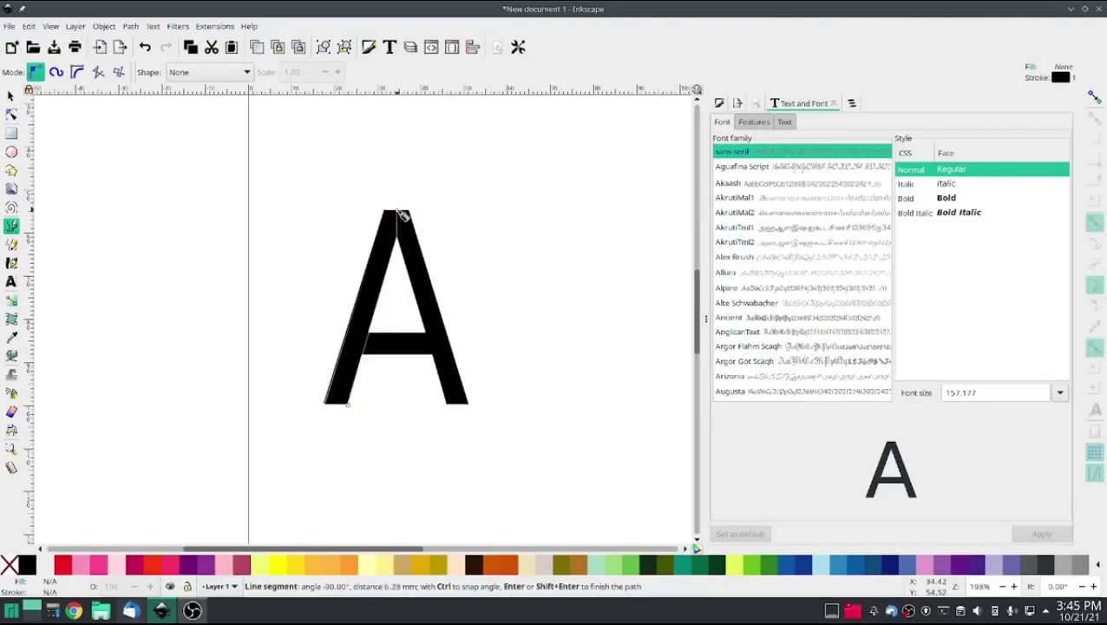
double_click(401, 213)
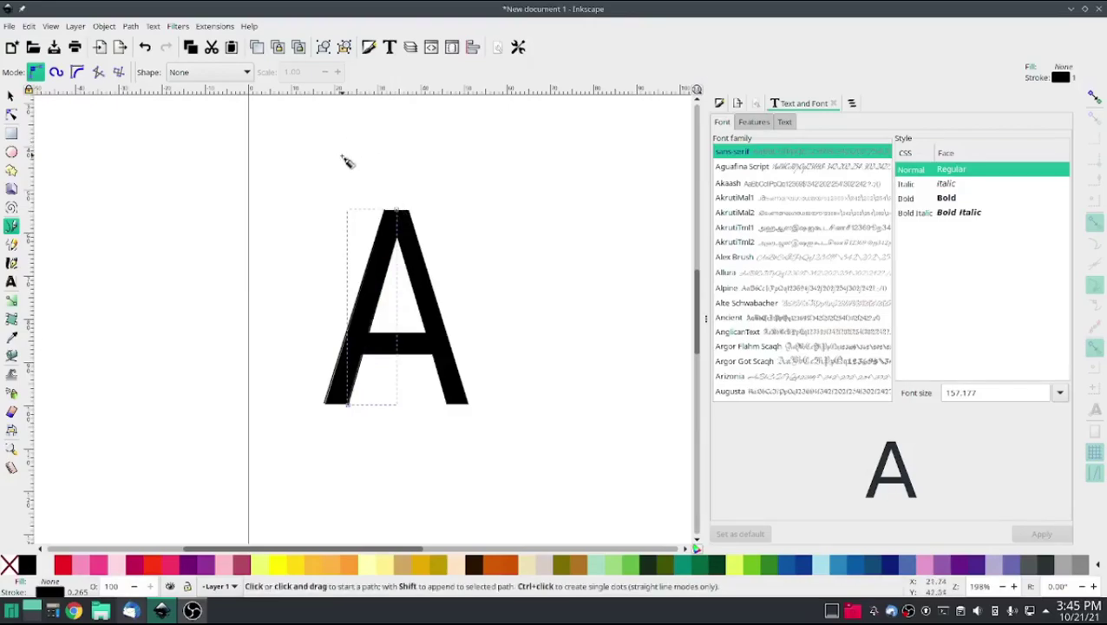
- Select both traced edge paths of the A's left leg and combine them into one path
click(11, 95)
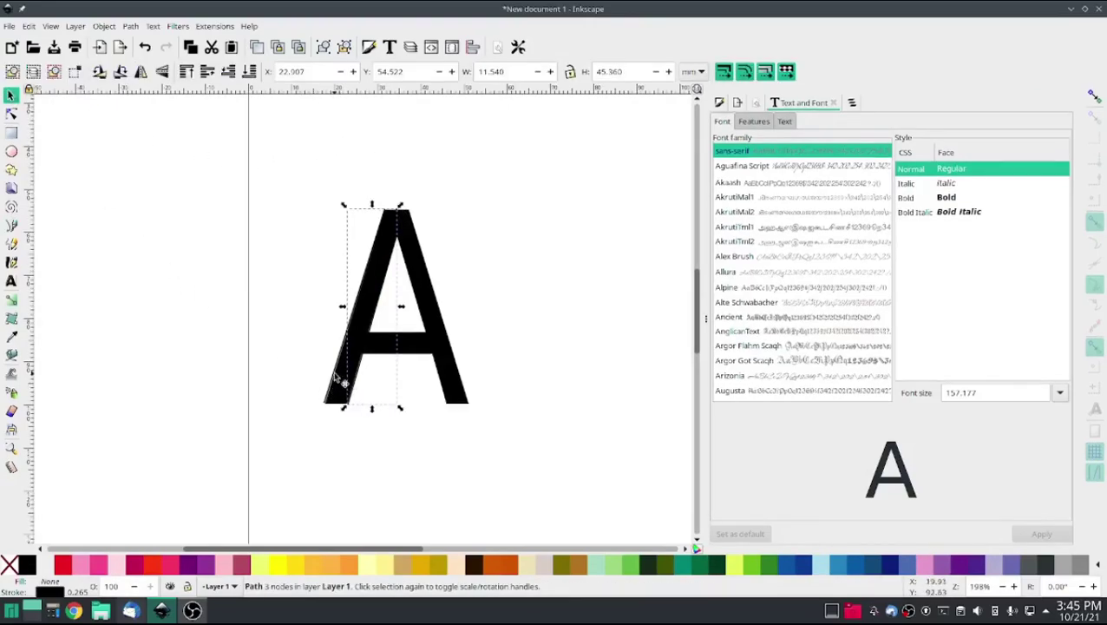
shift+click(334, 374)
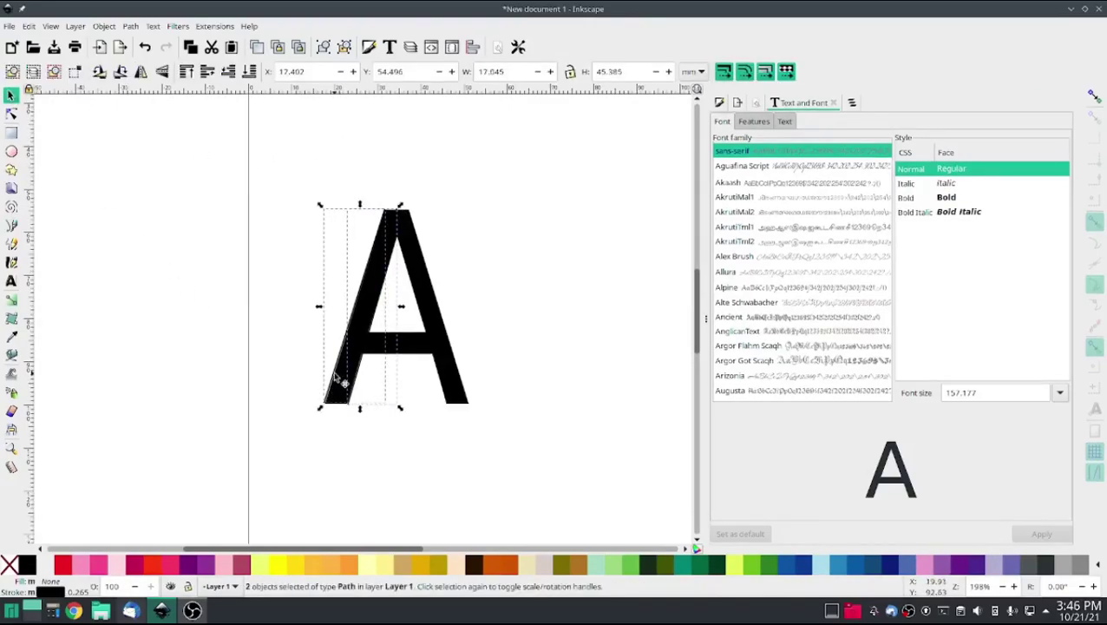
click(130, 26)
click(163, 187)
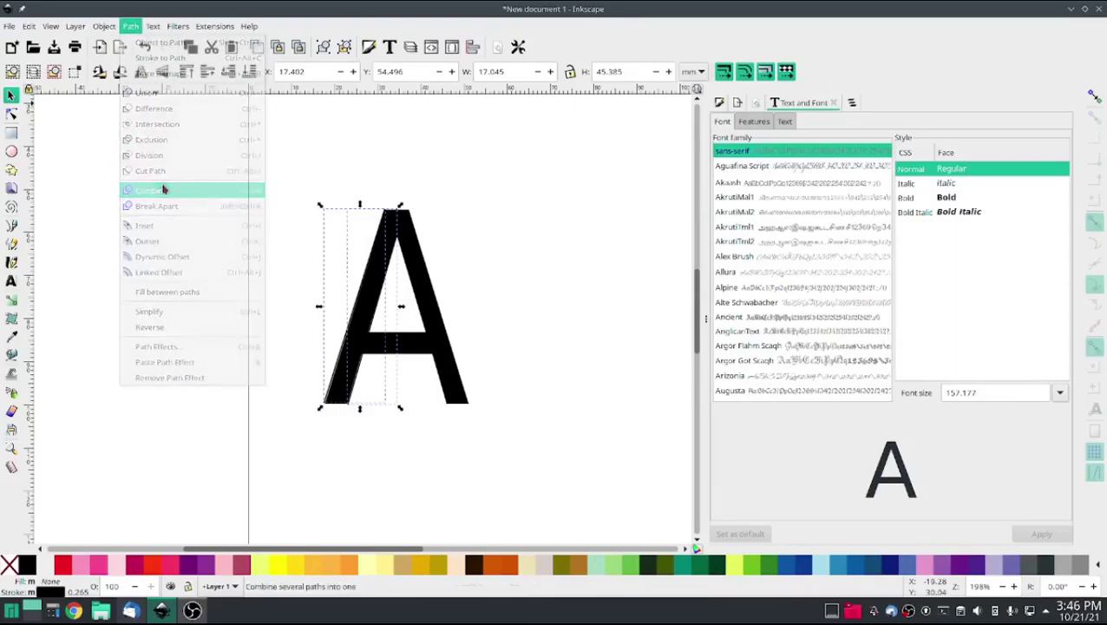
- Try to enable Custom satin column in the Ink/Stitch Params for the combined left-leg path
click(211, 26)
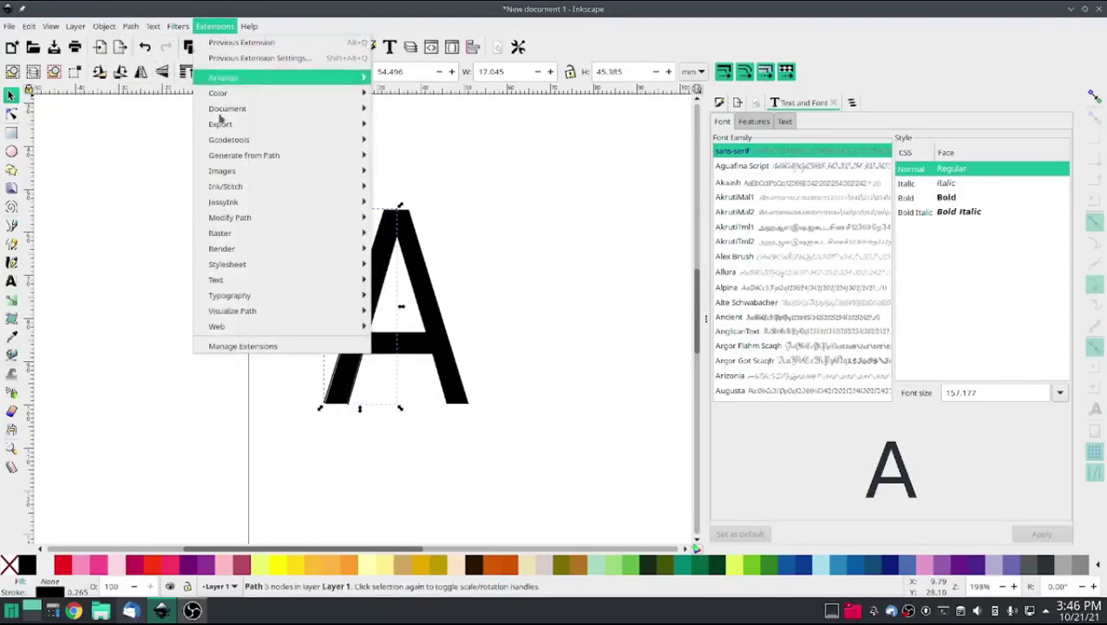
mouse_move(347, 187)
mouse_move(449, 312)
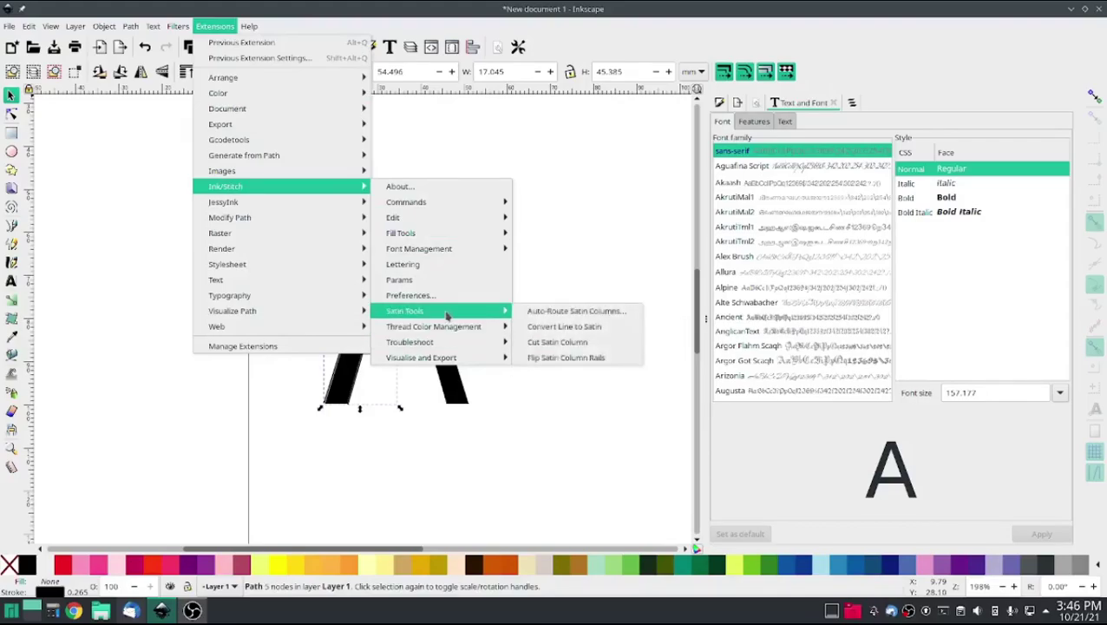
click(438, 279)
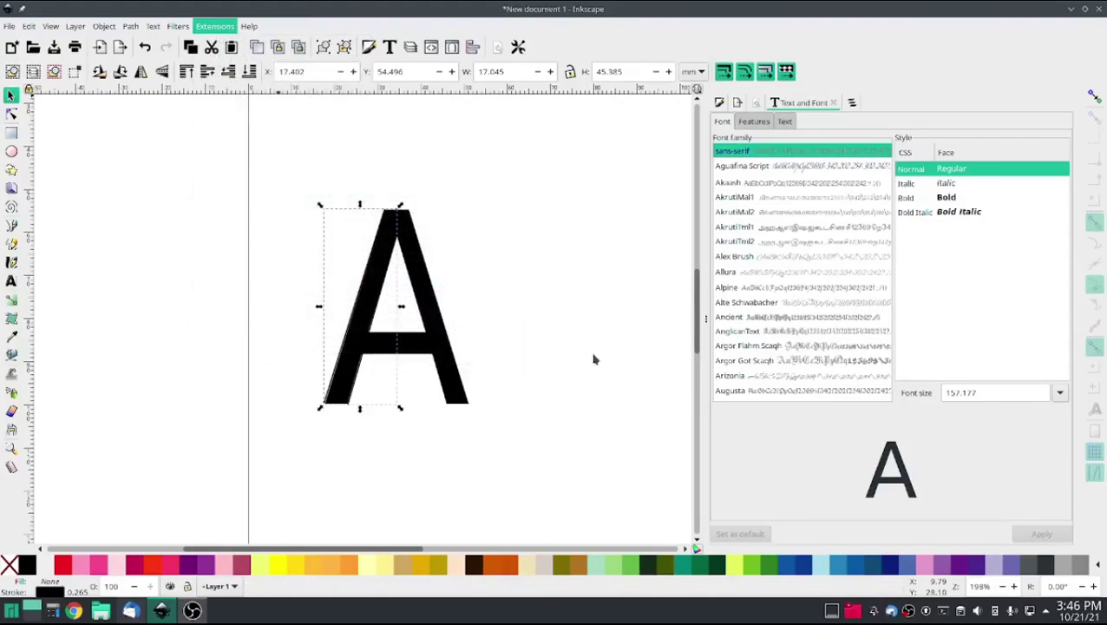
click(103, 121)
click(30, 193)
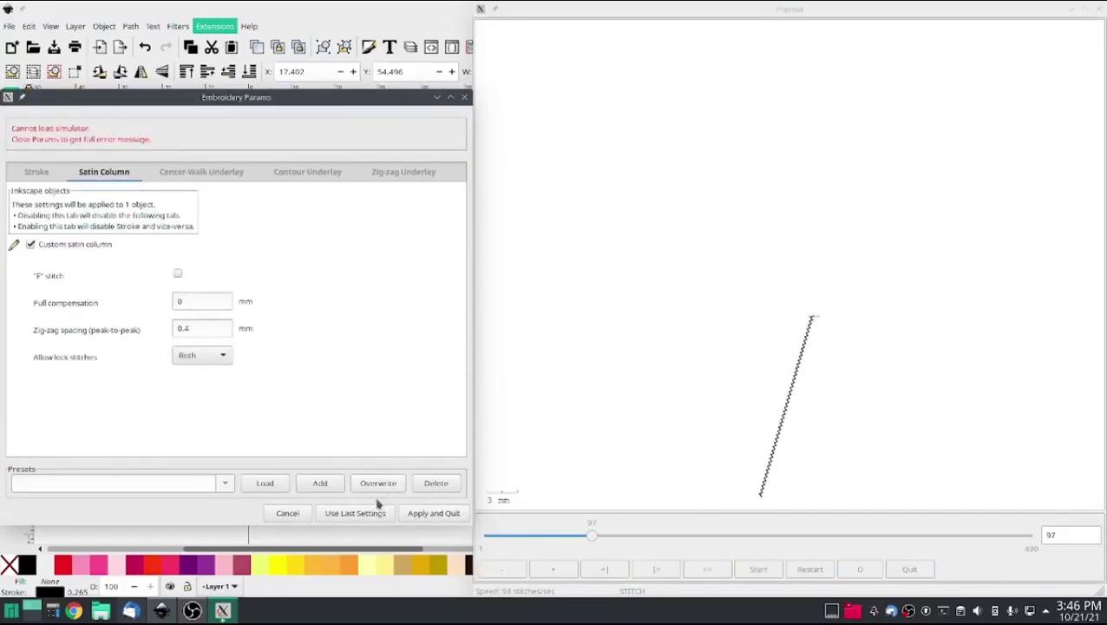
click(287, 513)
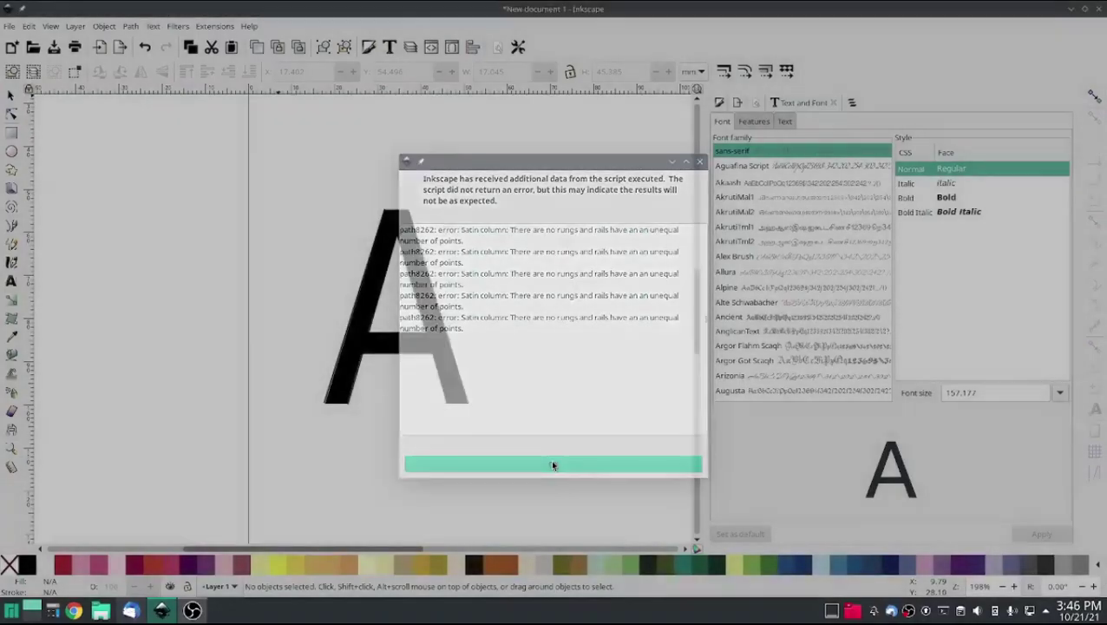
click(553, 466)
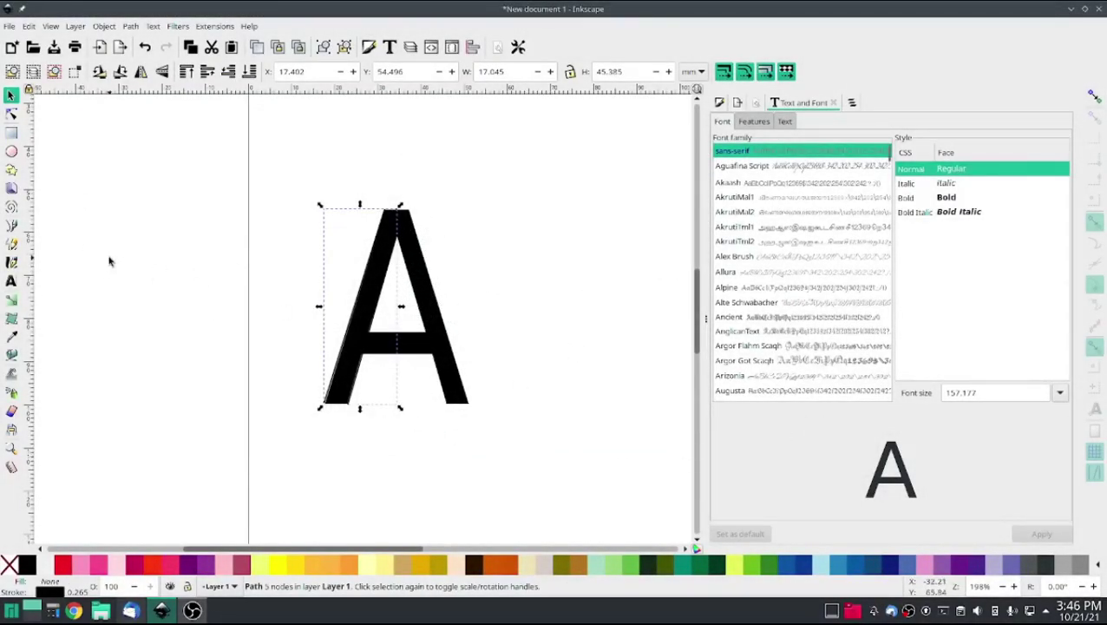
- Lower the opacity of the letter A text object to 39%
click(719, 102)
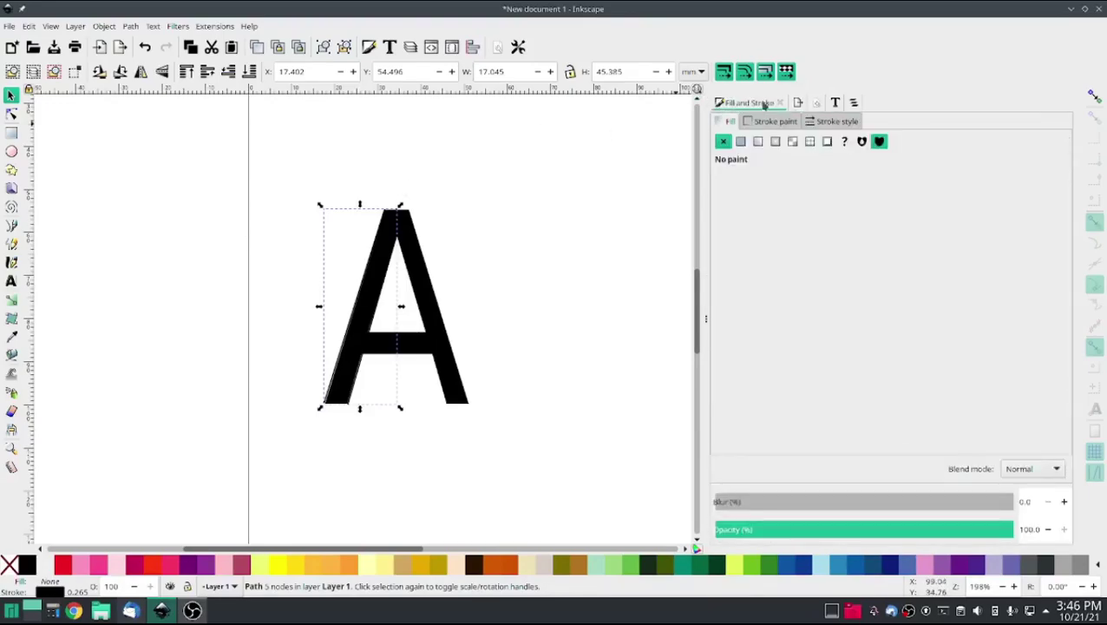
click(851, 103)
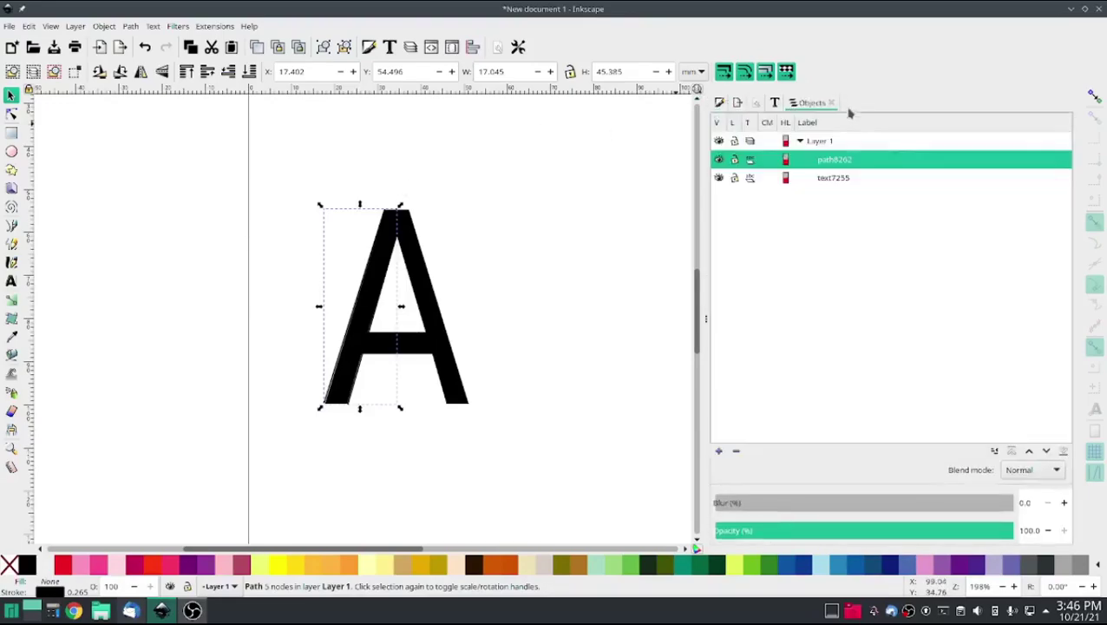
click(825, 178)
mouse_move(829, 530)
mouse_down()
mouse_move(859, 530)
mouse_move(831, 530)
mouse_up()
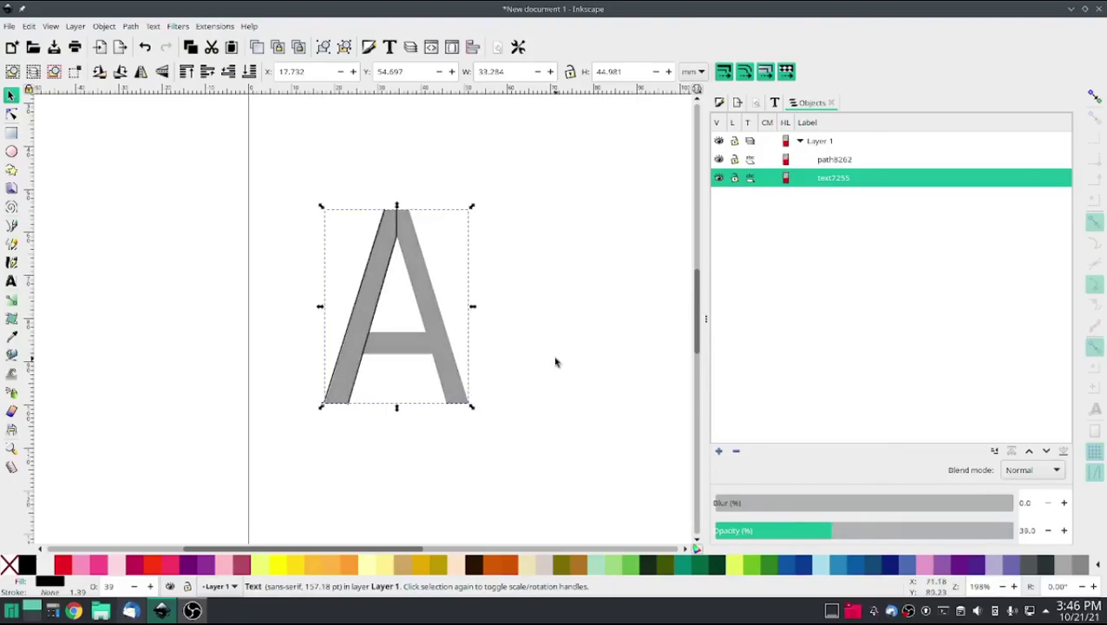
- Draw three short horizontal rung lines across the A's left leg: near the foot, just below the inner apex and near the top
scroll(401, 334, up, 1)
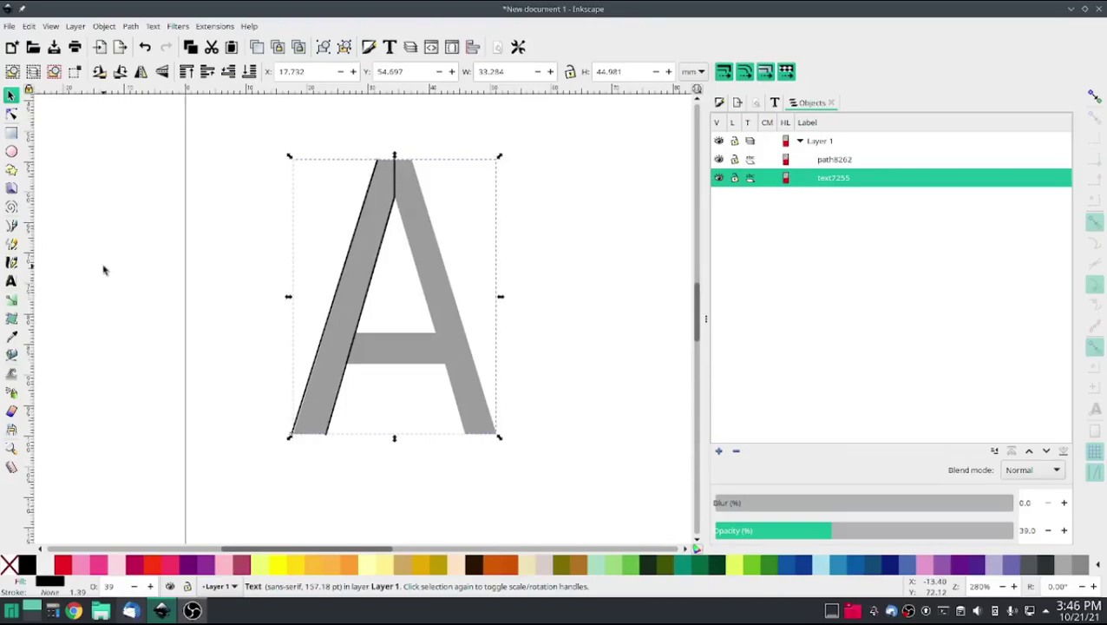
click(13, 226)
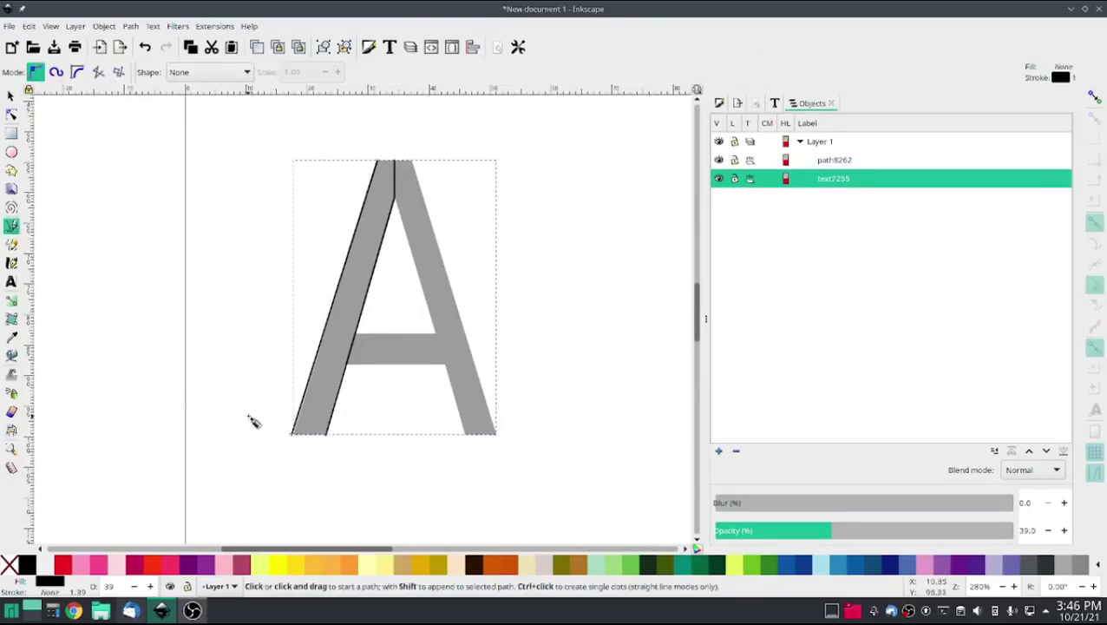
click(287, 424)
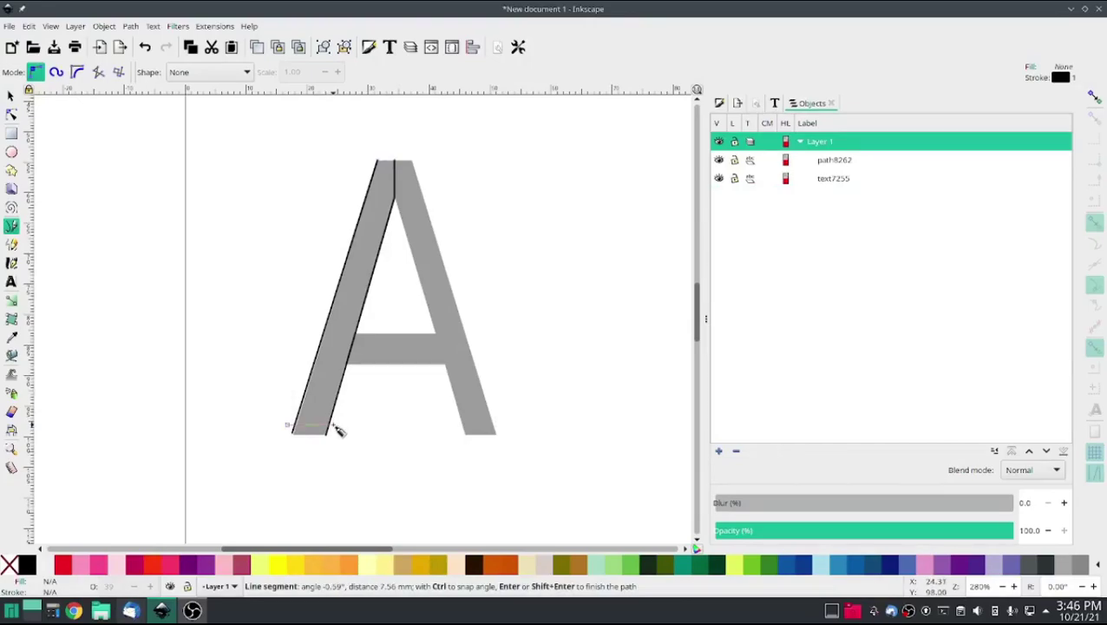
double_click(337, 429)
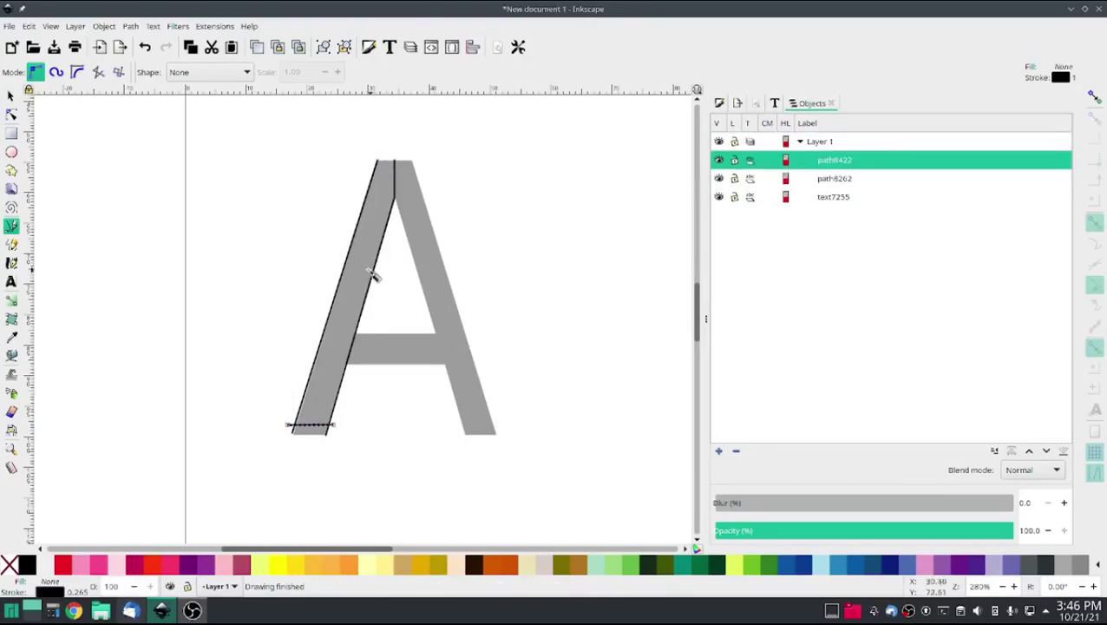
click(352, 220)
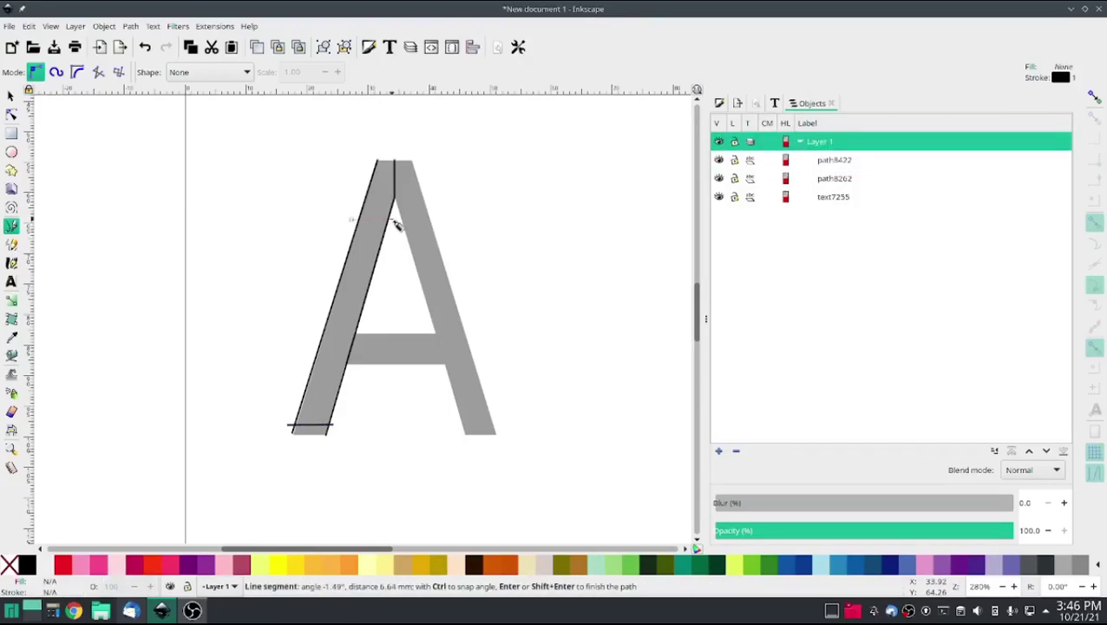
double_click(393, 220)
click(393, 164)
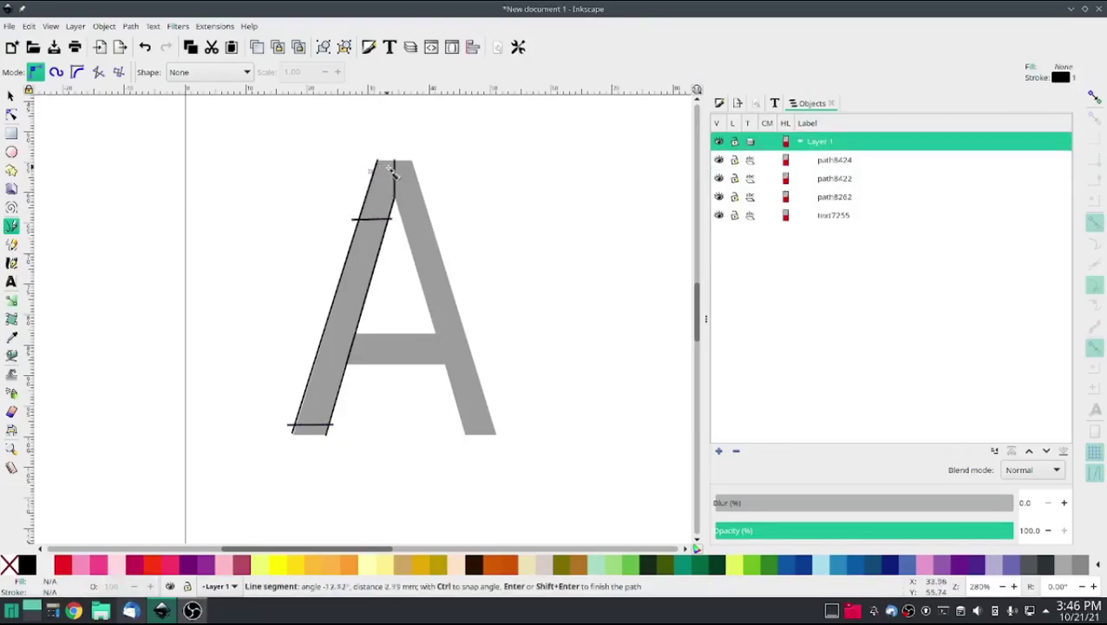
double_click(397, 172)
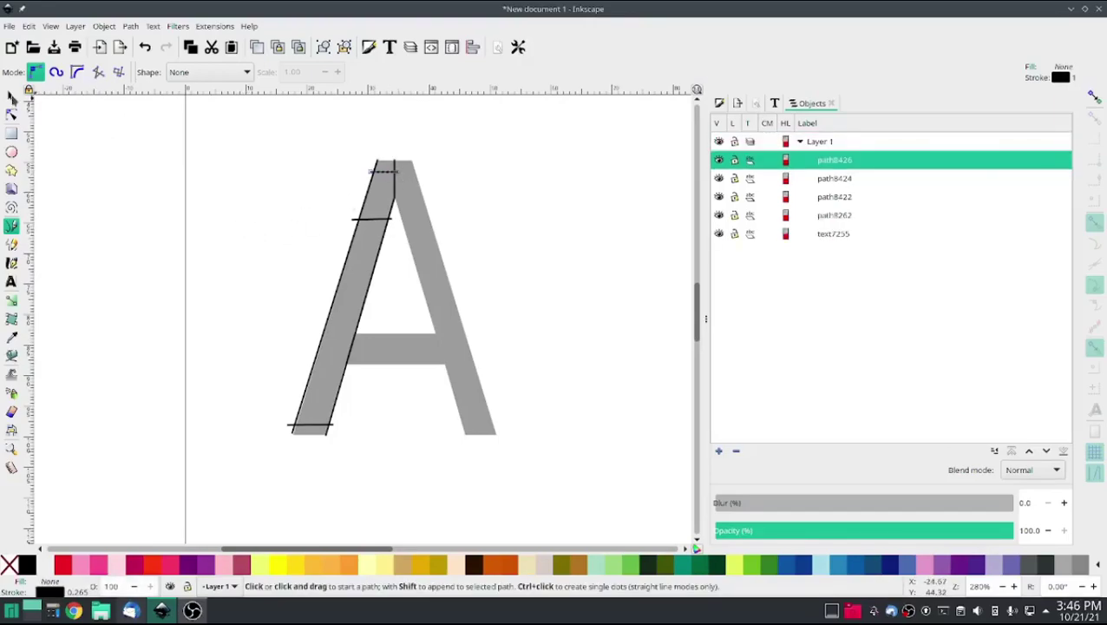
- Select the three rung lines together with the left-leg edge path and combine them into one path
click(11, 96)
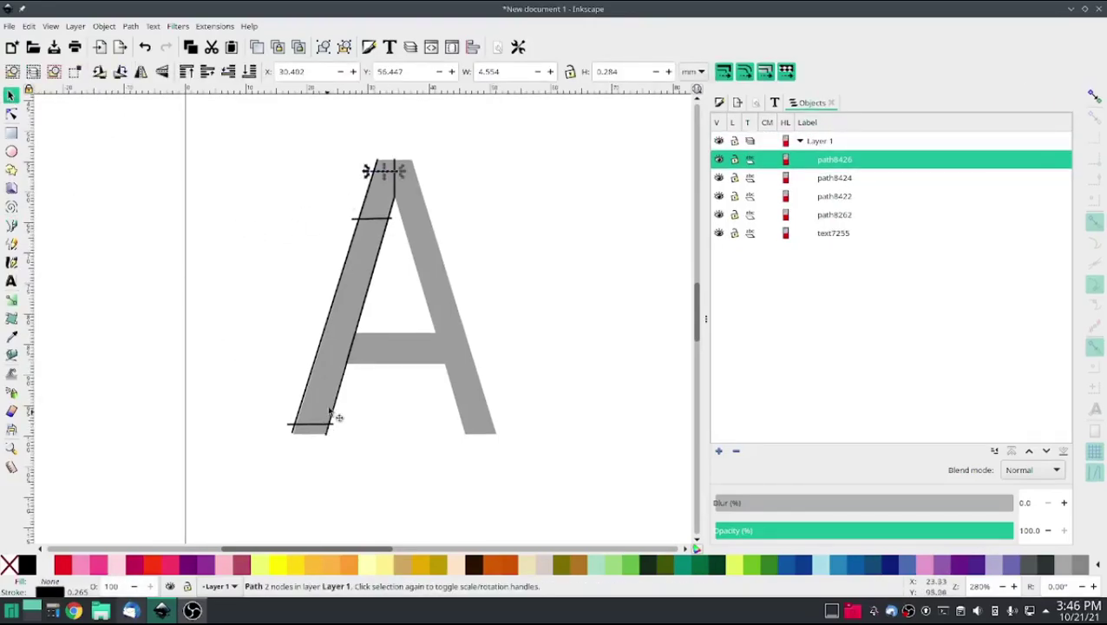
key(shift)
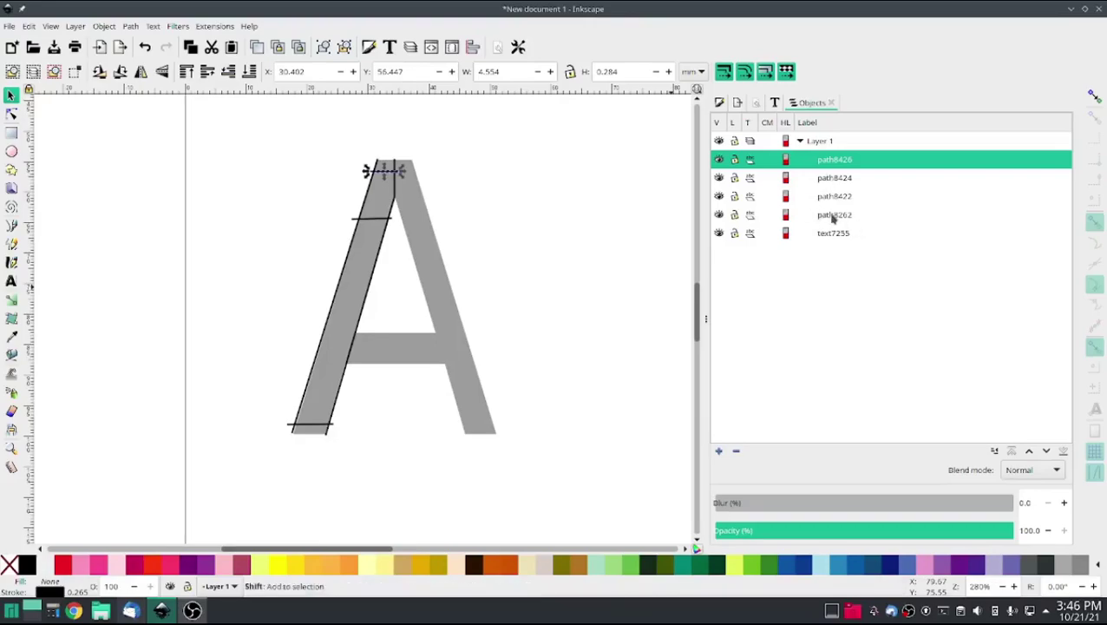
shift+click(833, 215)
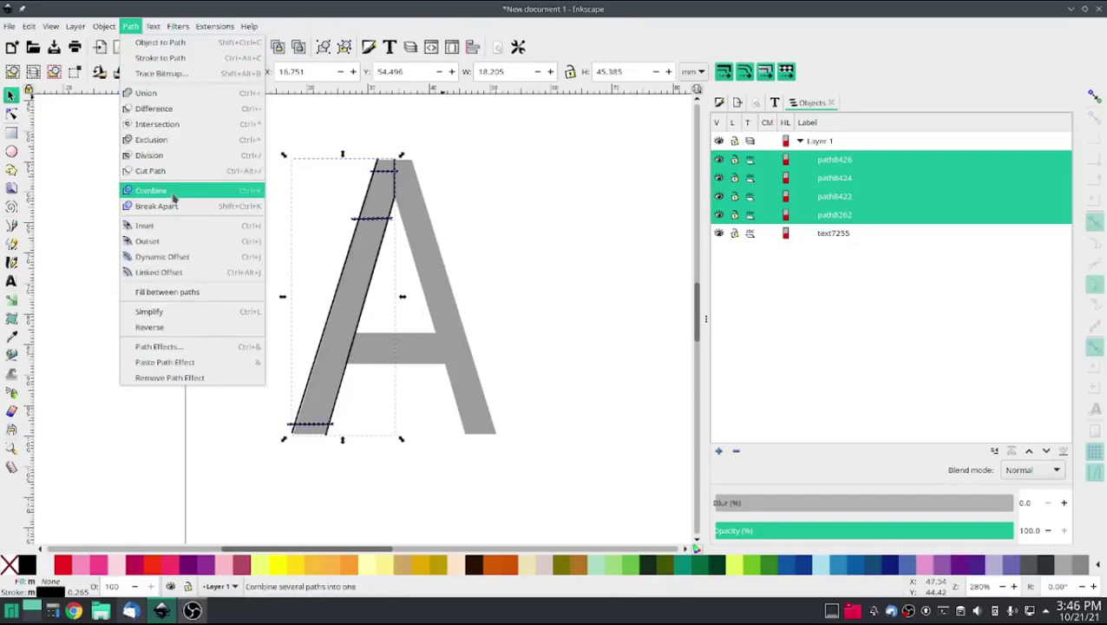
click(172, 190)
- Enable Custom satin column in the Ink/Stitch Params for the combined left-leg path and apply the settings
click(210, 34)
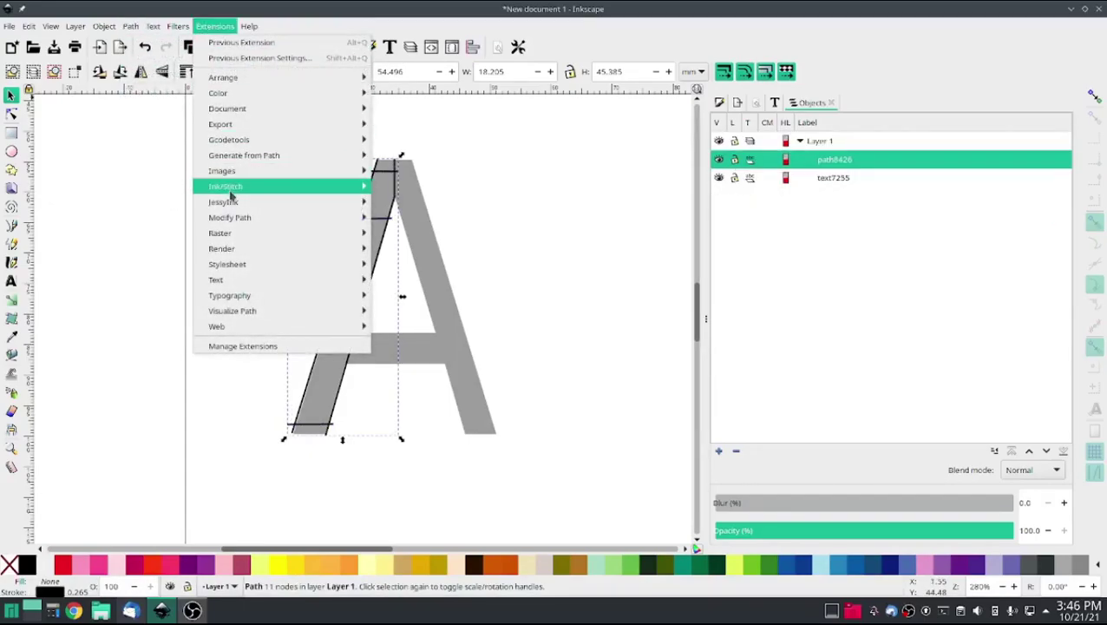
mouse_move(229, 187)
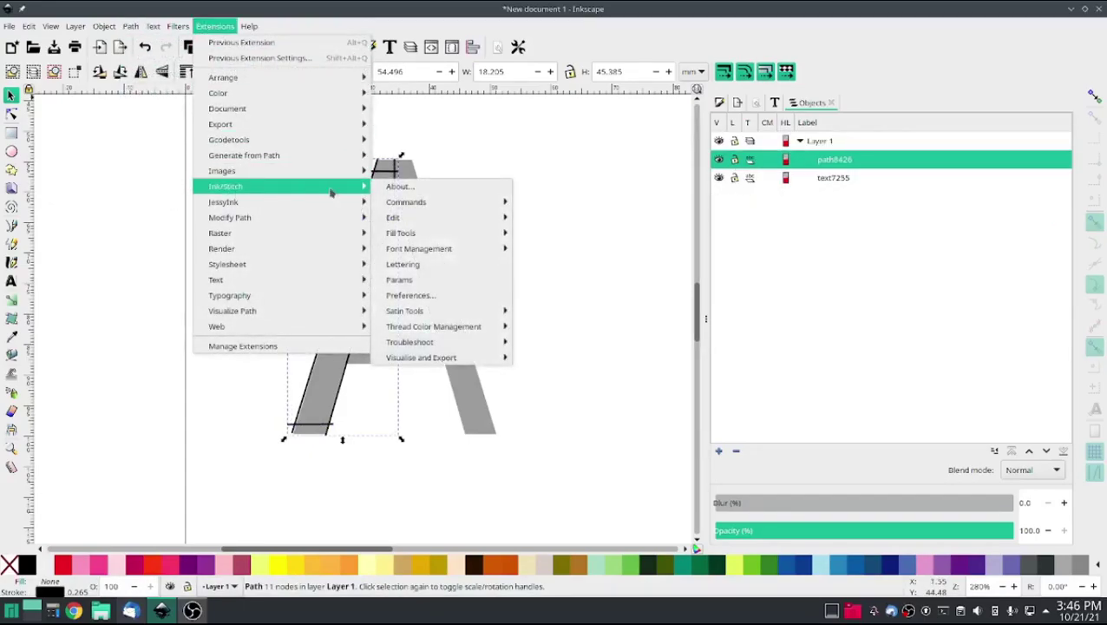
click(393, 282)
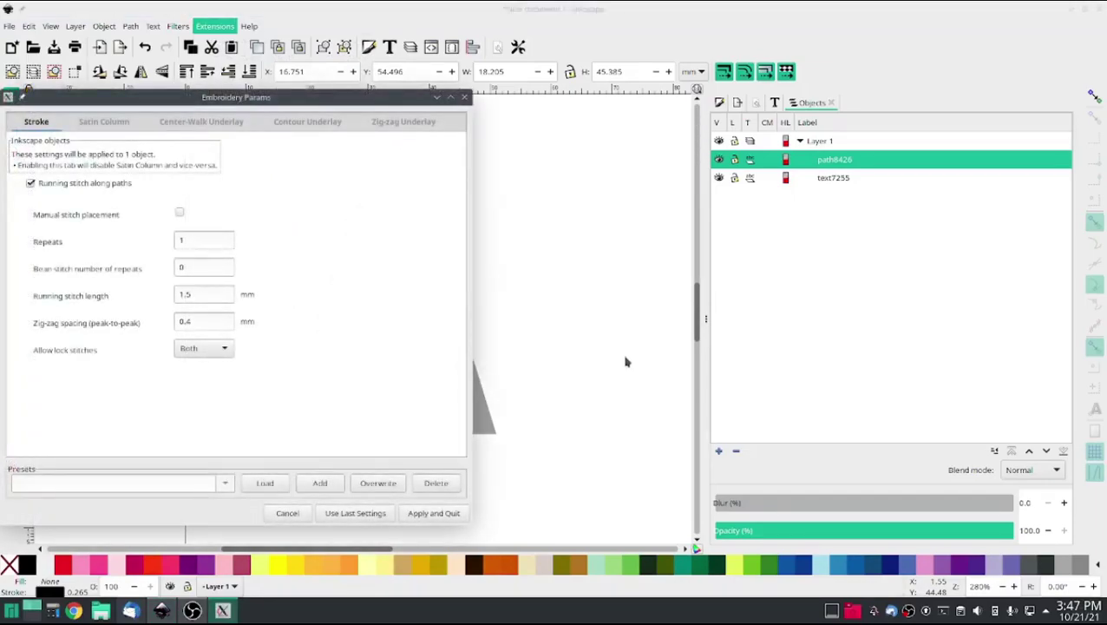
click(104, 122)
click(29, 196)
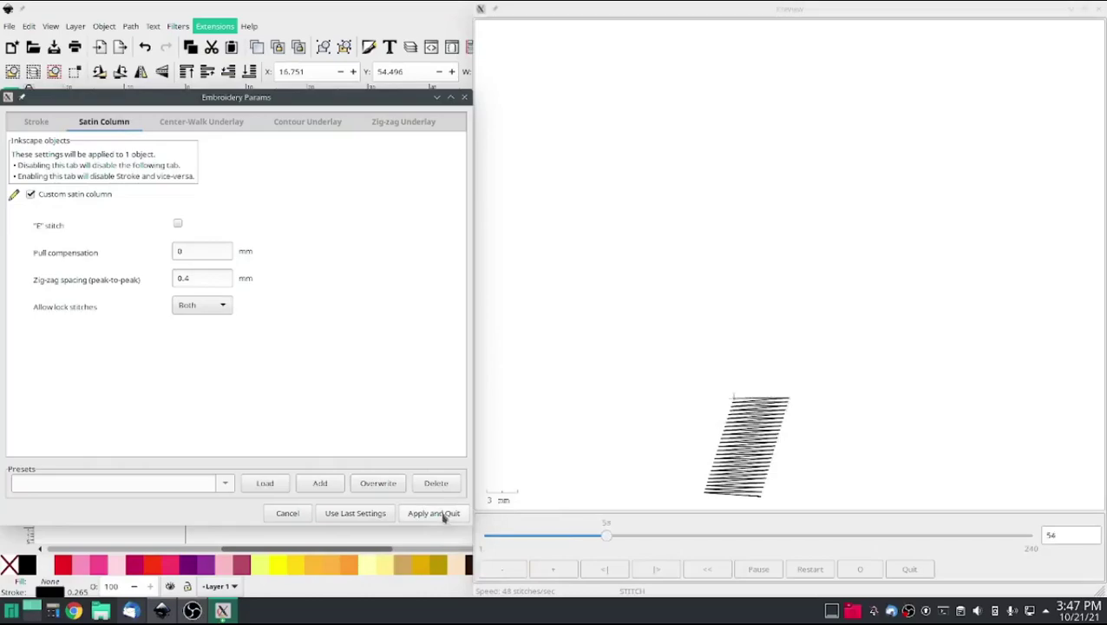
click(445, 513)
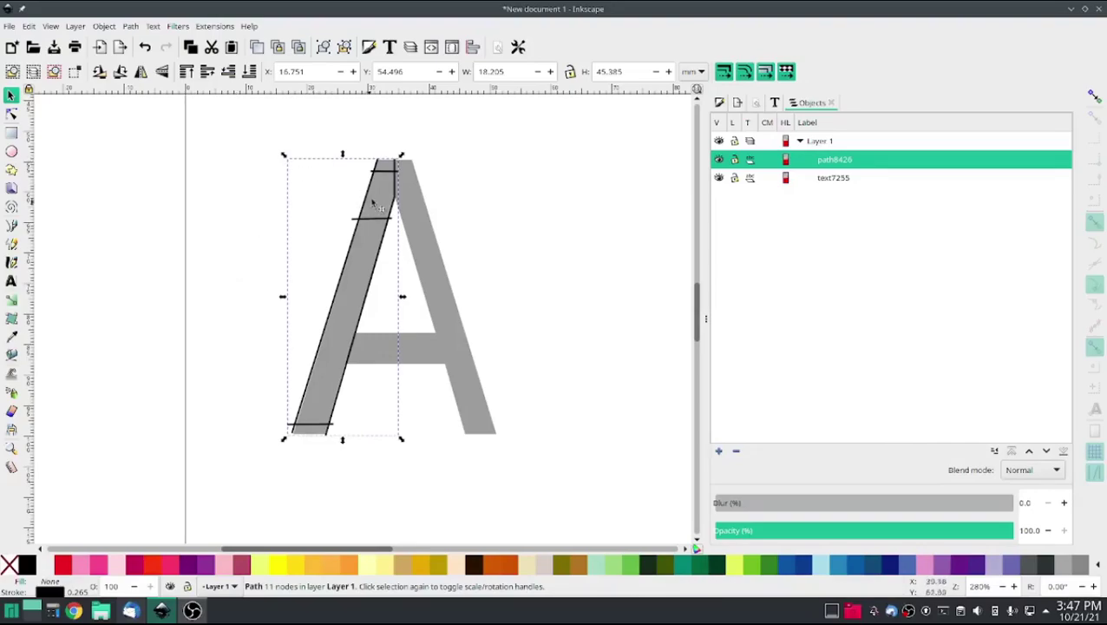
- Mirror a duplicate of the left leg's satin column horizontally and place it over the A's right leg
key(ctrl+d)
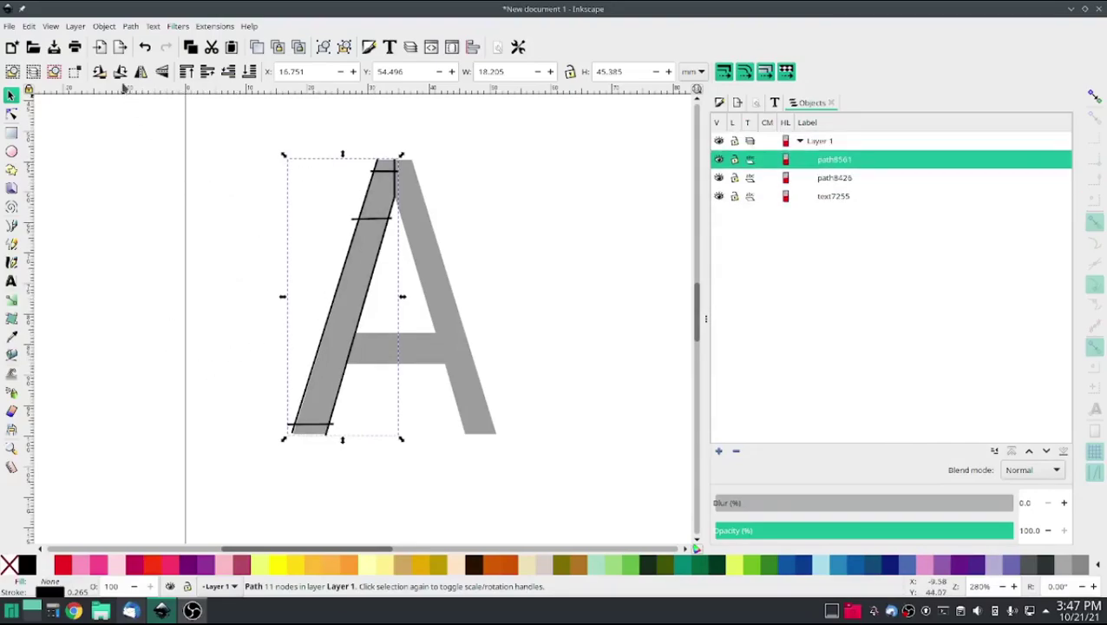
click(140, 73)
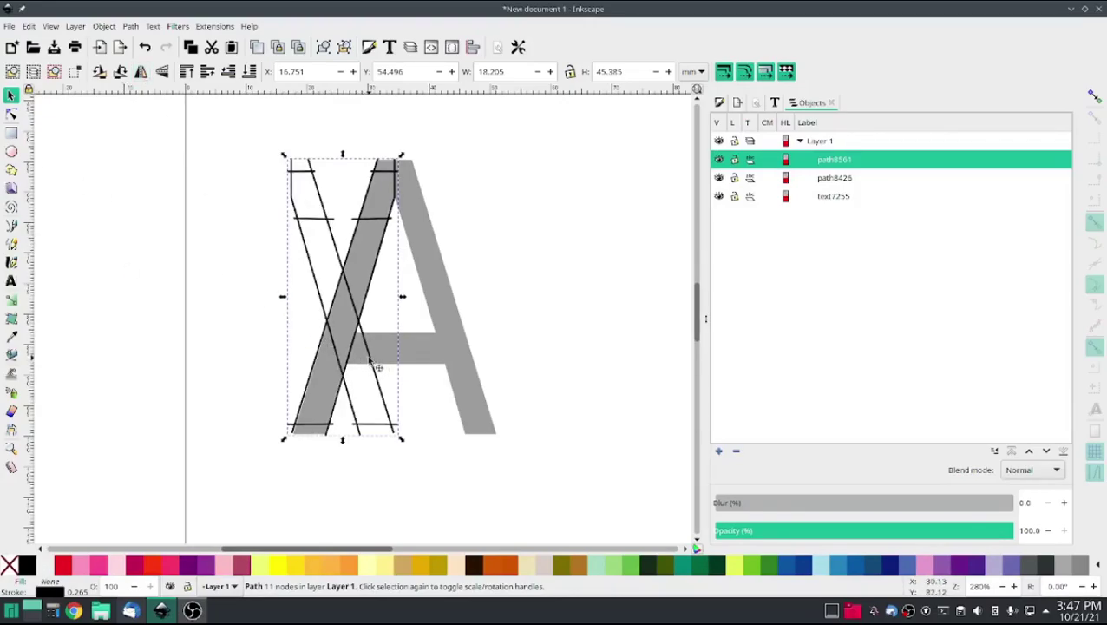
click(395, 358)
mouse_move(398, 356)
mouse_down()
mouse_move(432, 358)
mouse_move(397, 392)
mouse_move(398, 413)
mouse_move(496, 411)
mouse_up()
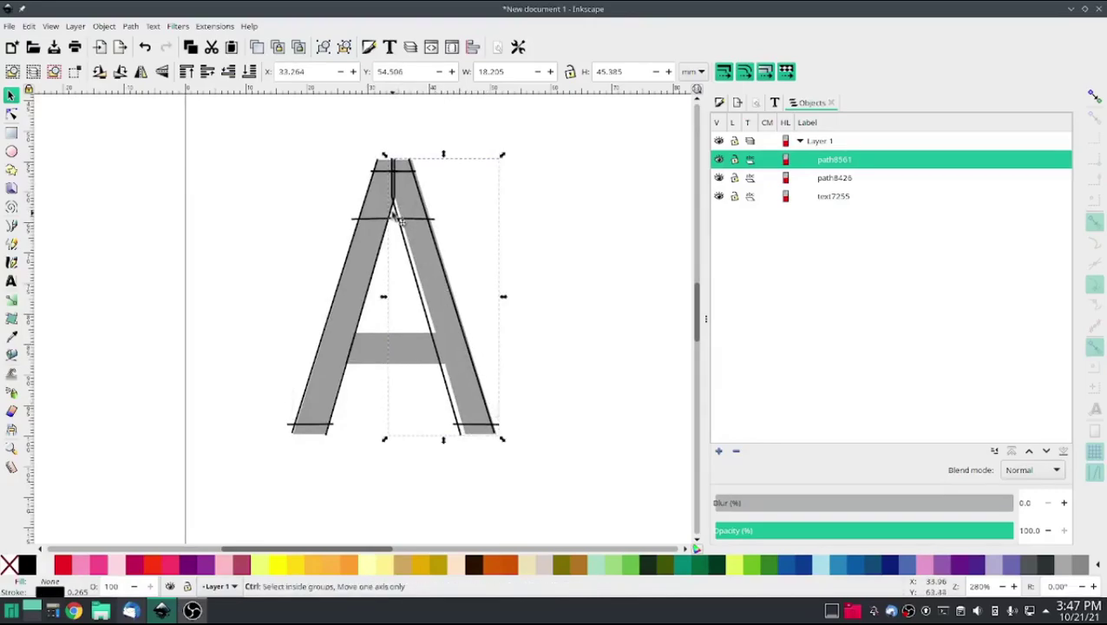
- Shift the mirrored satin column slightly to about X 33.46 mm, Y 54.51 mm to fit the right leg more closely
ctrl+scroll(400, 196, up, 3)
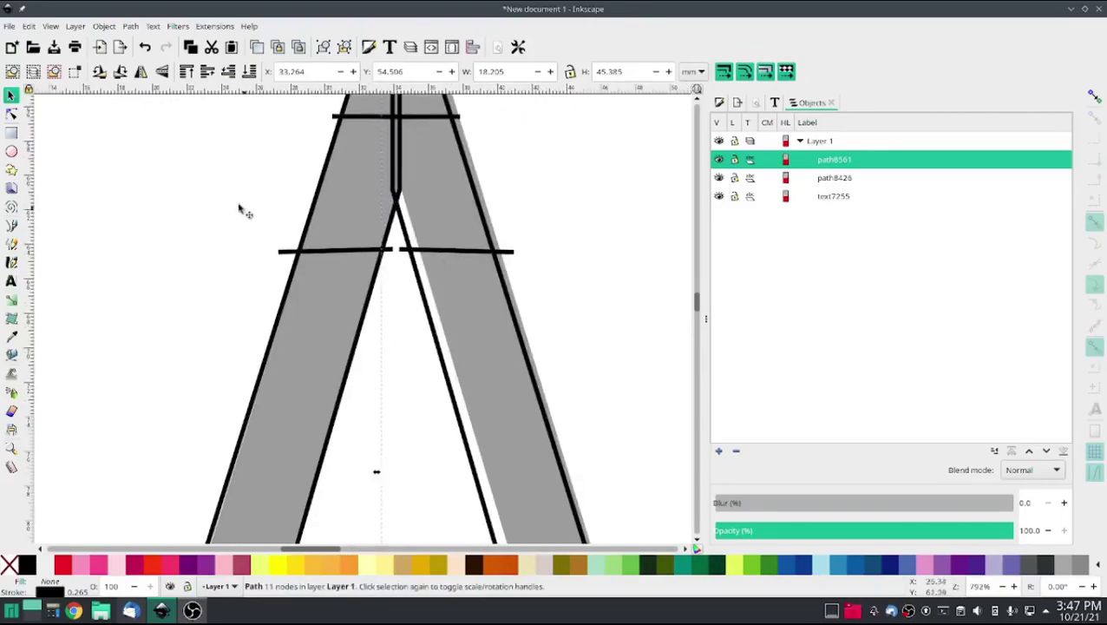
drag(242, 180, 230, 282)
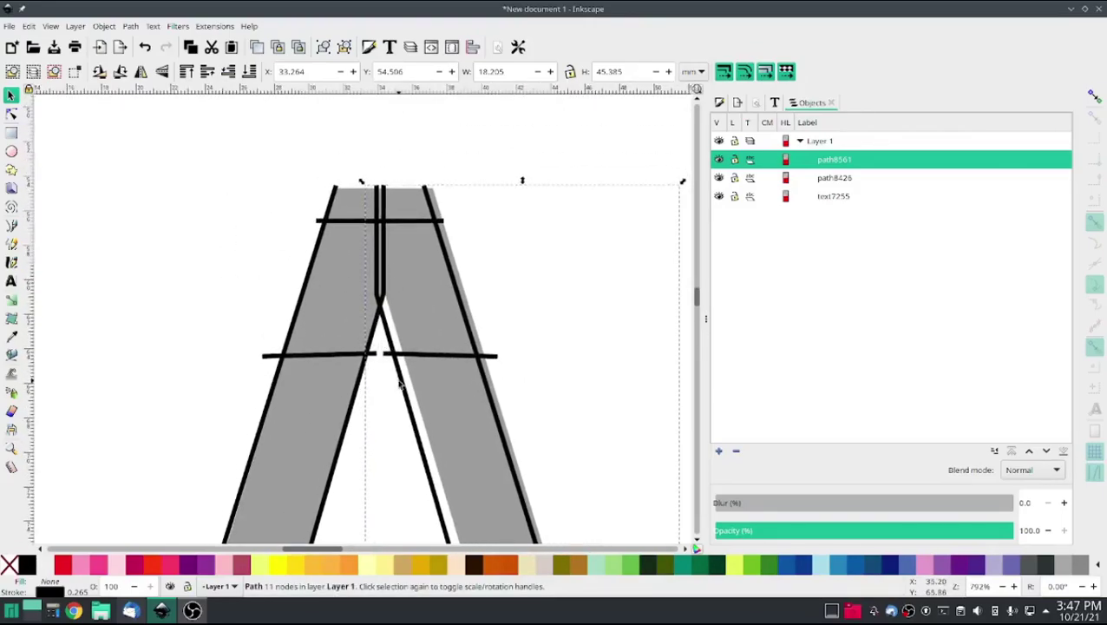
drag(401, 383, 423, 395)
scroll(527, 385, down, 4)
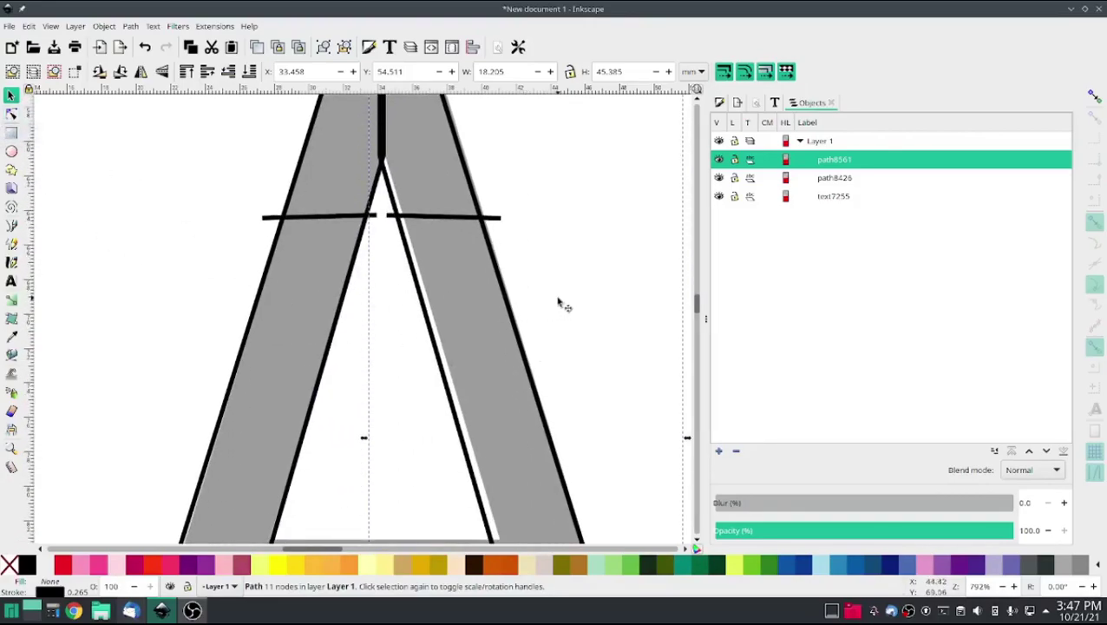
ctrl+scroll(599, 374, down, 3)
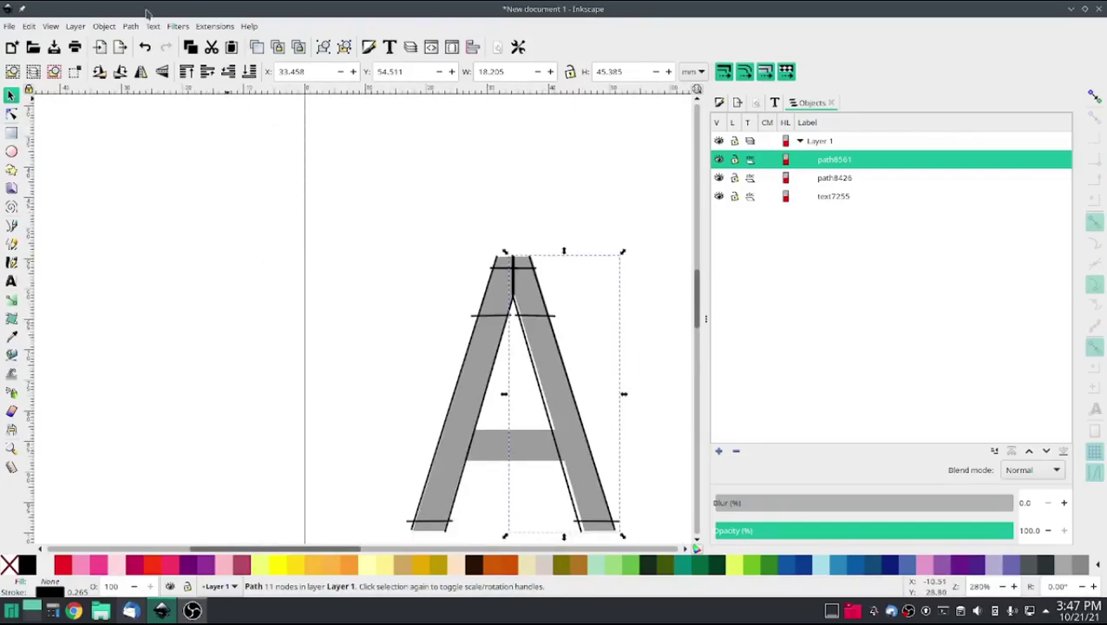
click(209, 28)
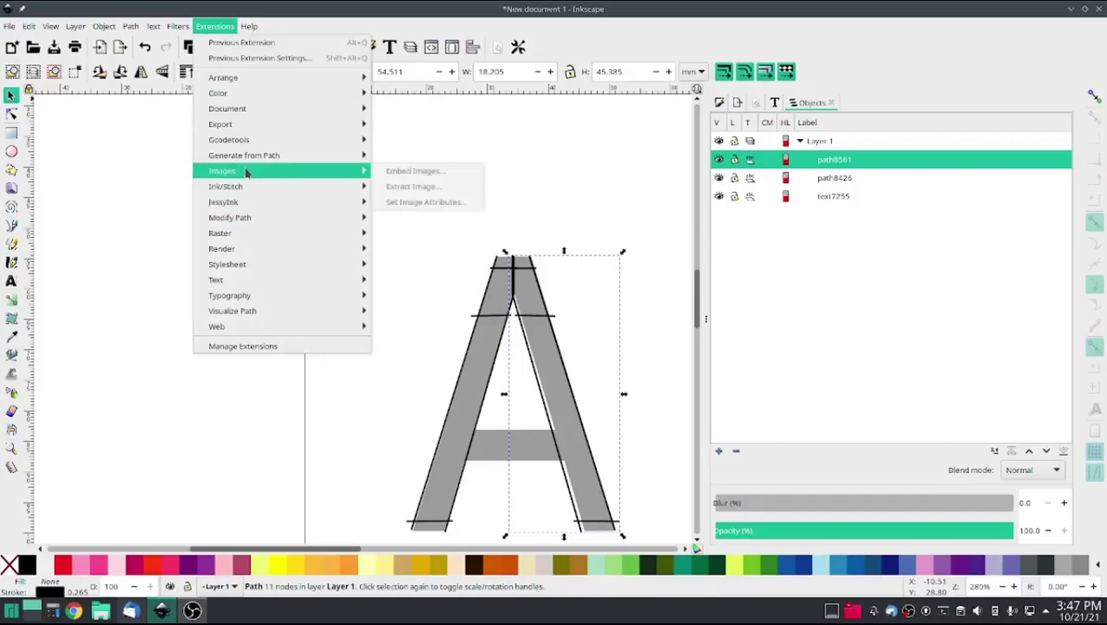
click(78, 359)
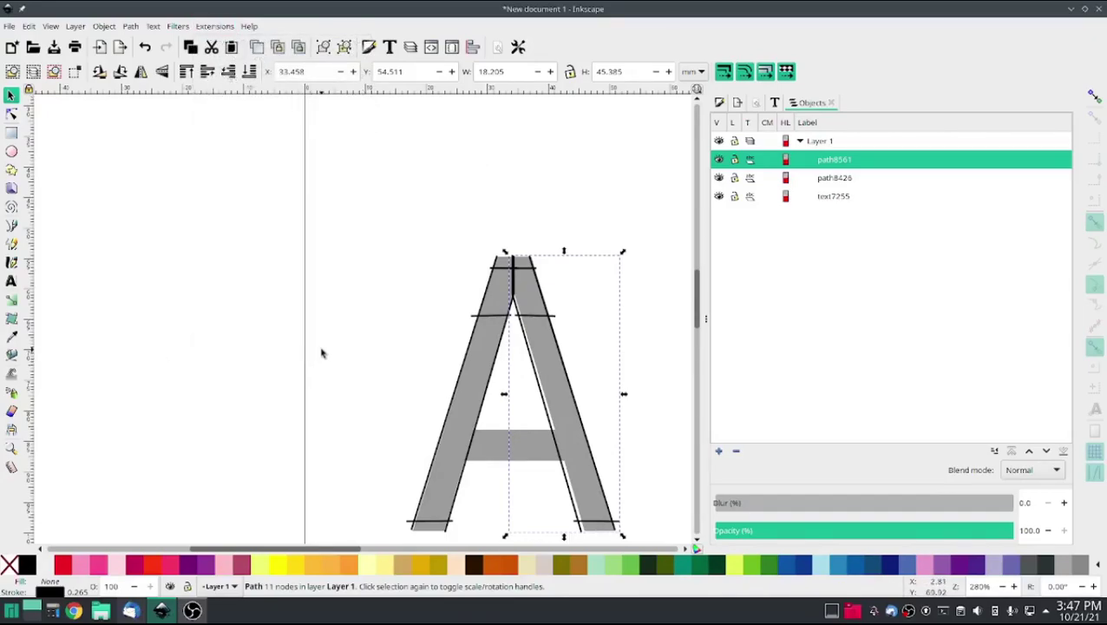
- Draw two straight Bezier lines along the upper and lower edges of the A's crossbar, the lower one about 16.3 mm long
click(321, 353)
scroll(323, 353, down, 3)
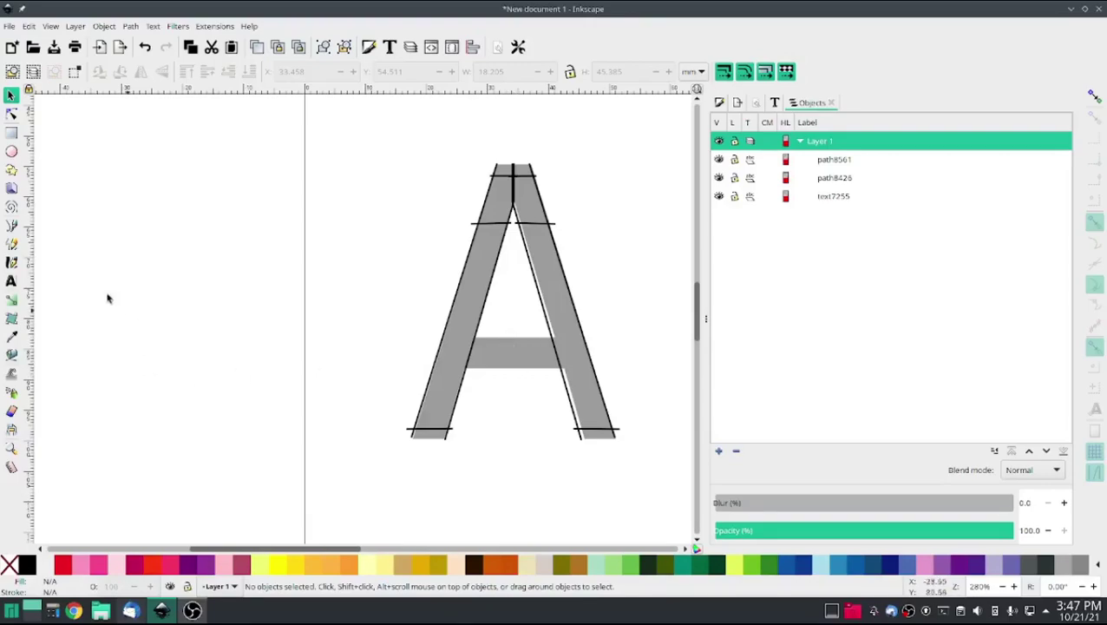
click(11, 225)
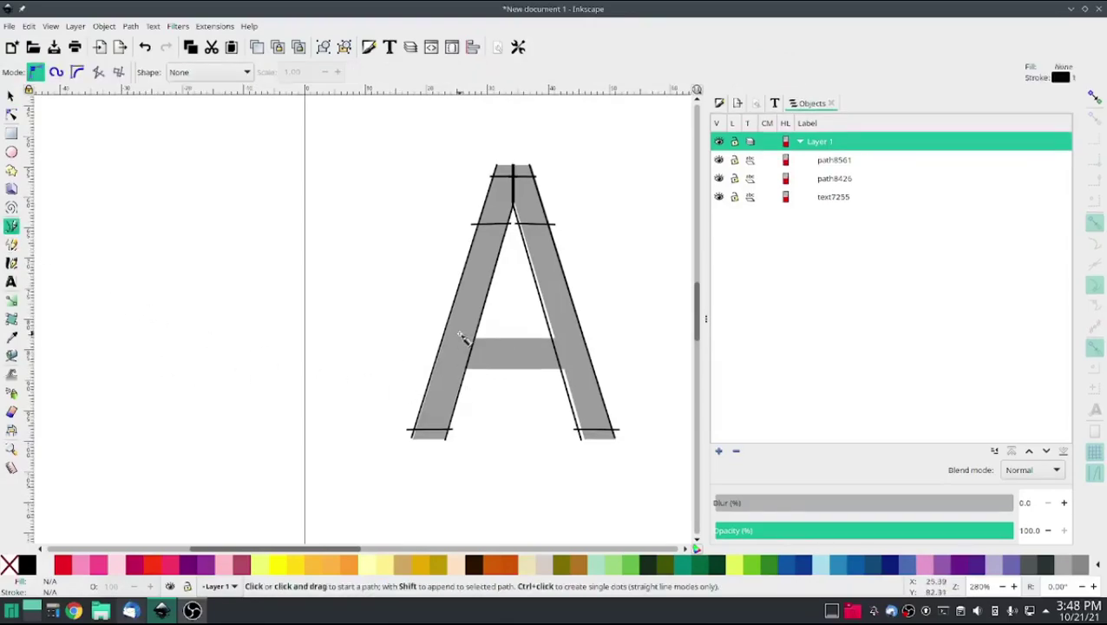
ctrl+scroll(476, 344, up, 2)
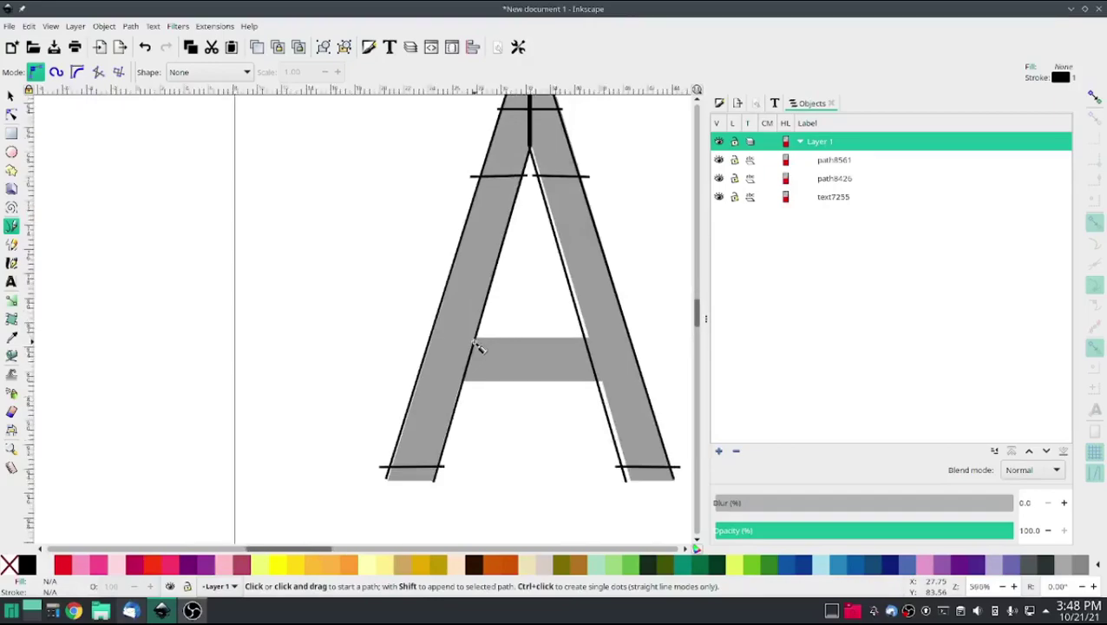
scroll(473, 424, right, 2)
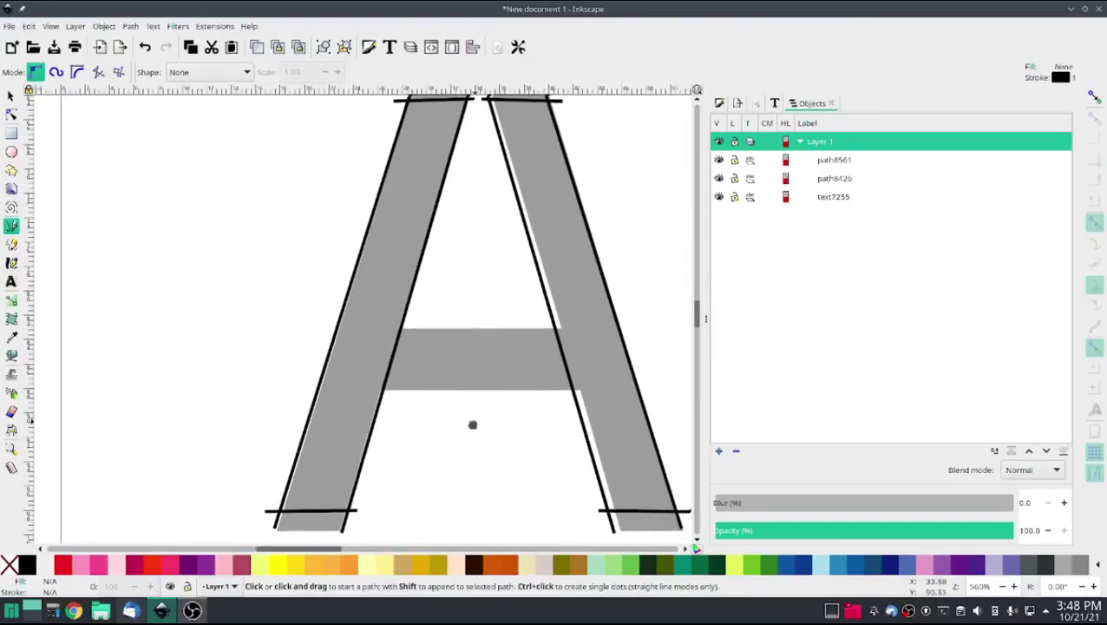
click(394, 331)
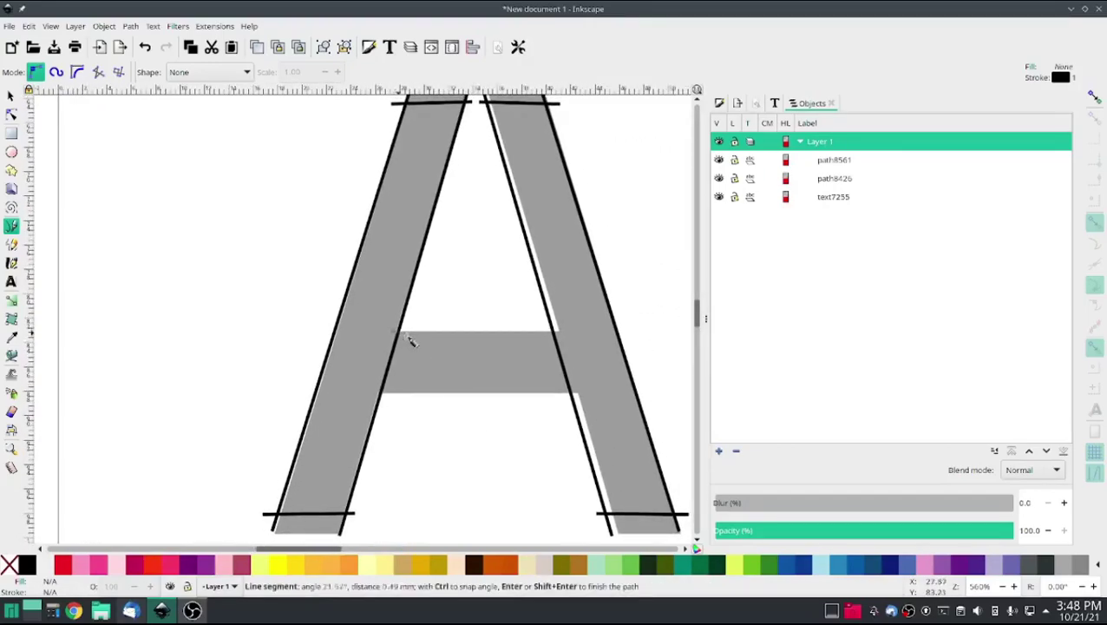
double_click(556, 330)
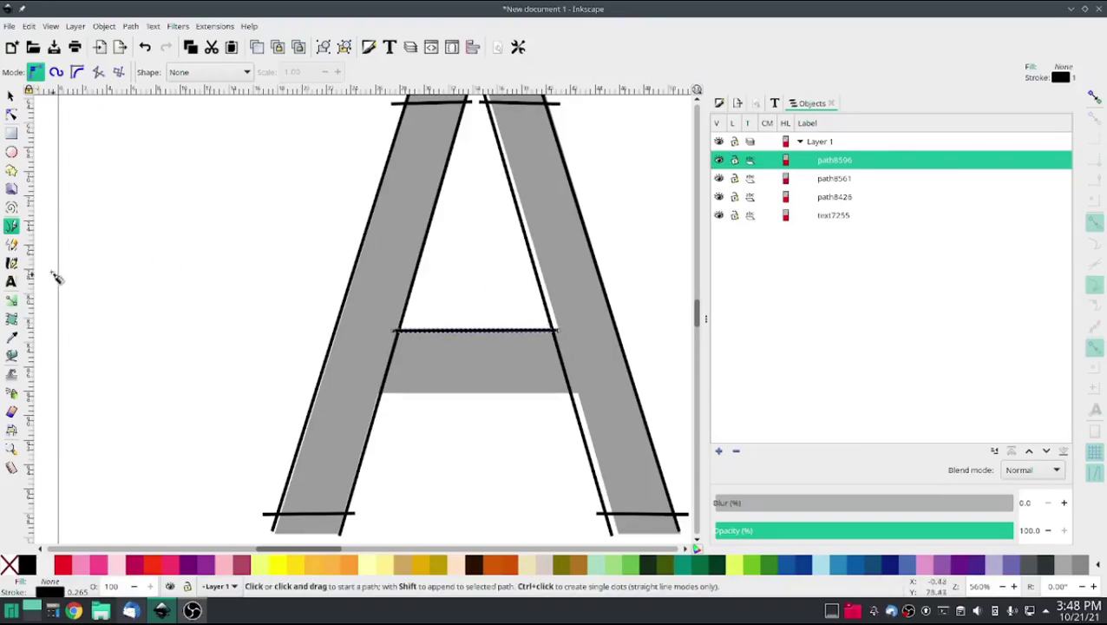
click(379, 397)
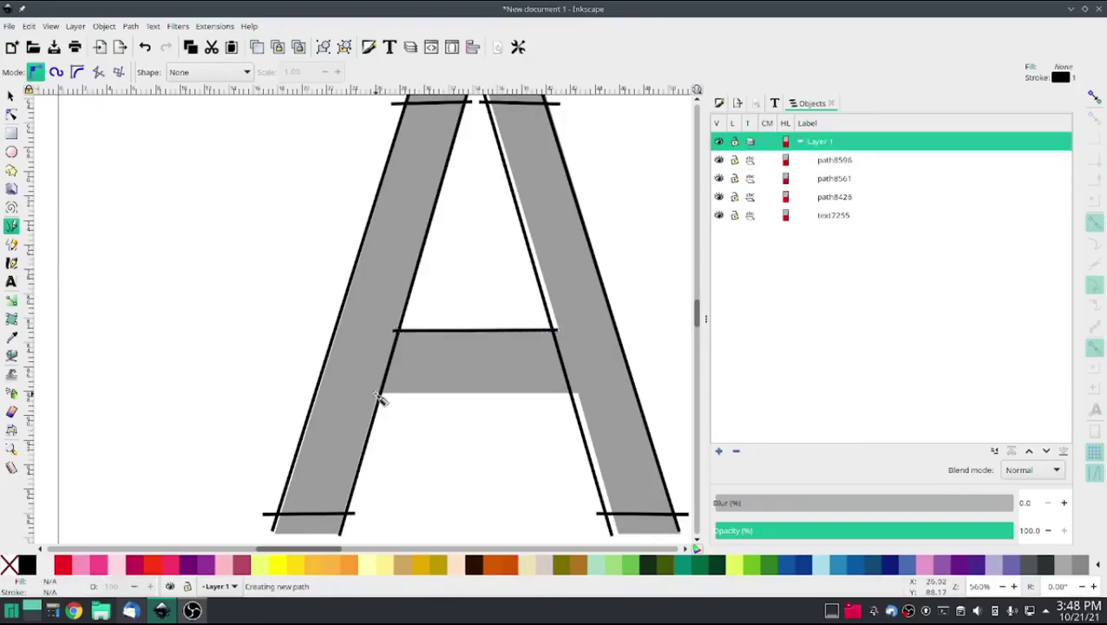
double_click(574, 393)
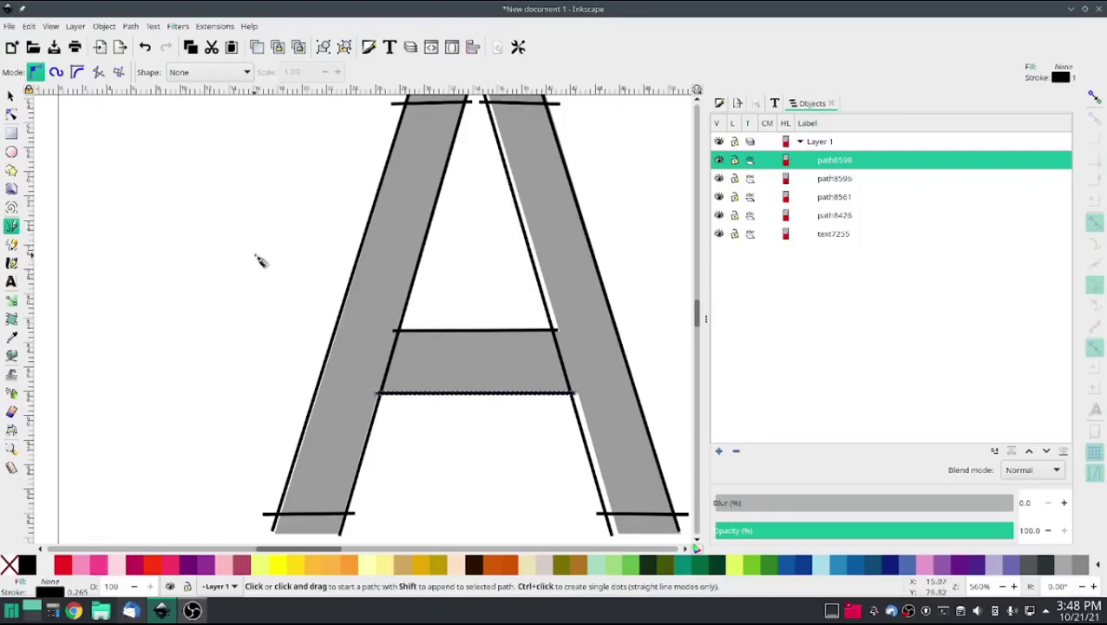
- Select both crossbar edge lines and combine them into one path
click(11, 97)
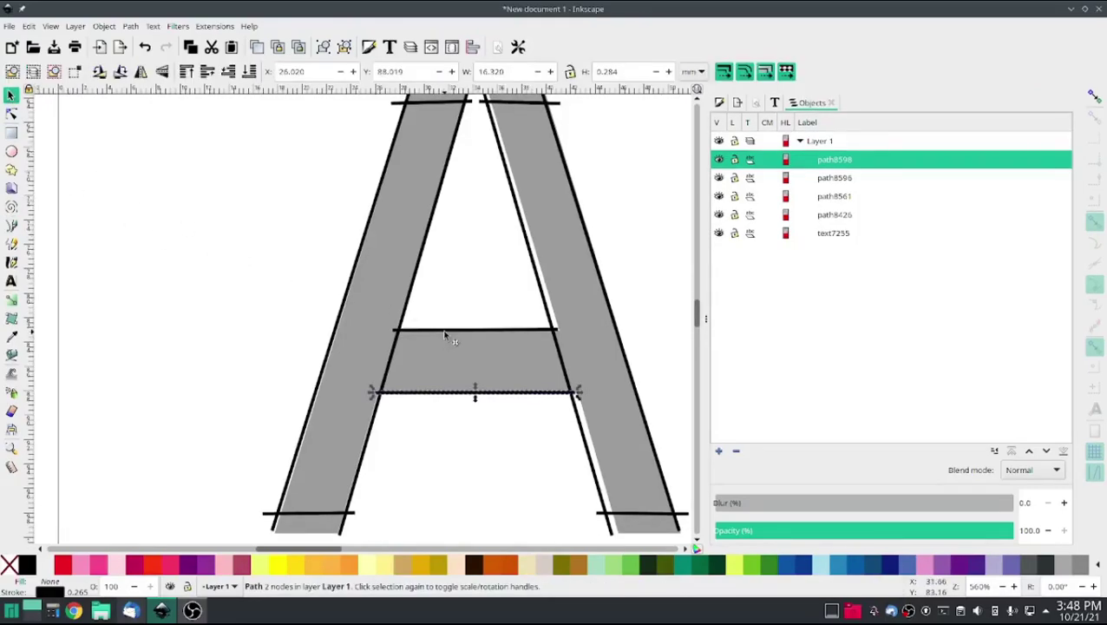
shift+click(438, 328)
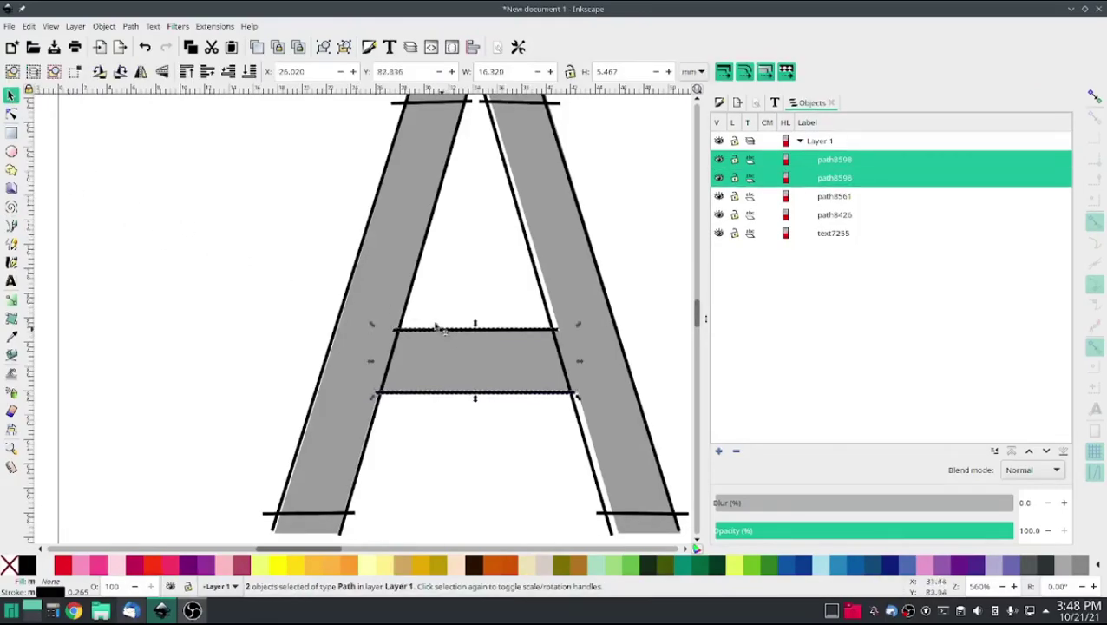
click(208, 27)
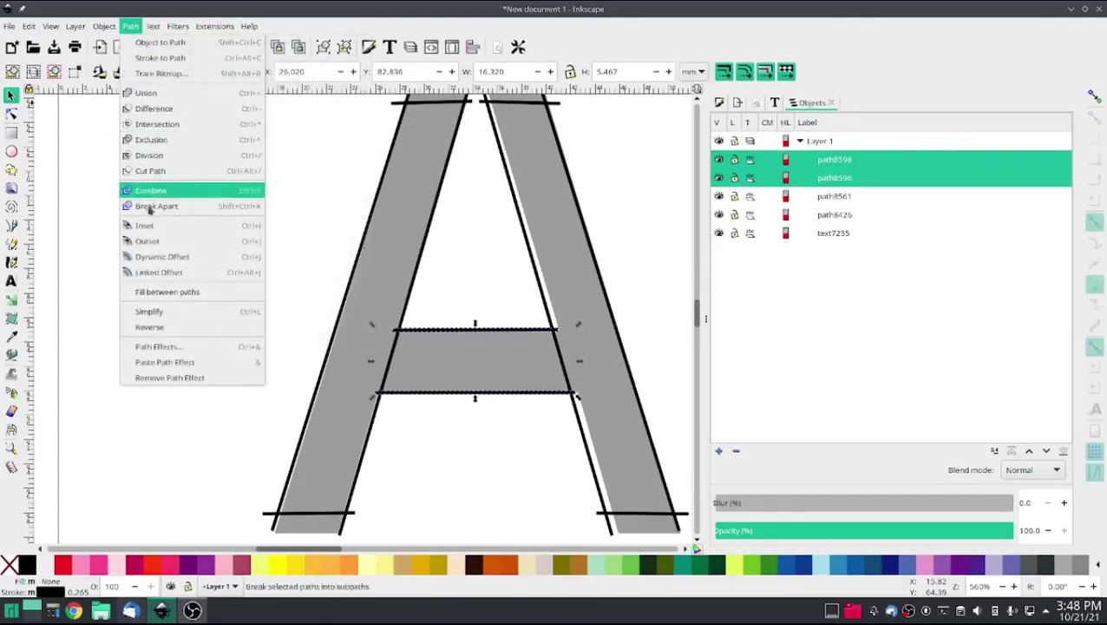
click(160, 184)
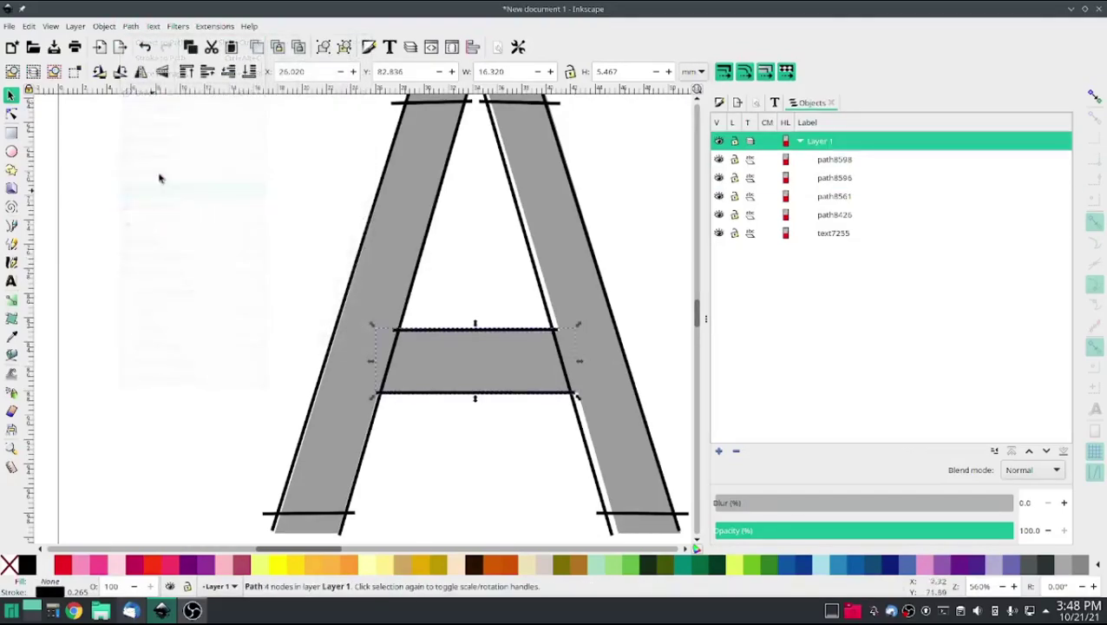
- Enable Custom satin column in the Ink/Stitch Params for the combined crossbar path and apply the settings
click(215, 26)
mouse_move(252, 189)
click(422, 278)
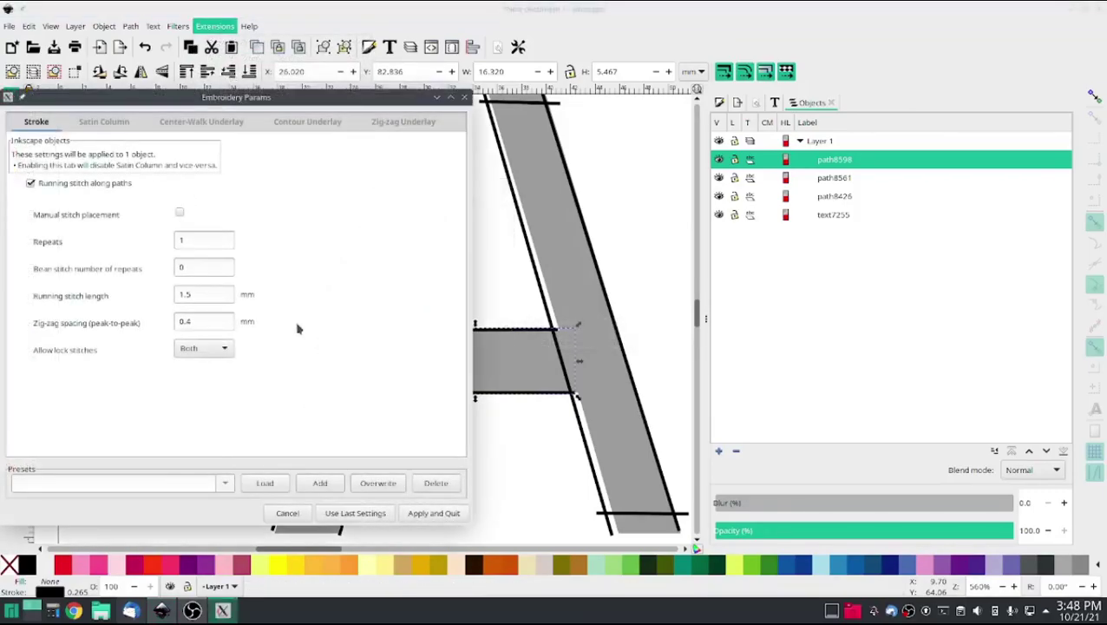
click(103, 121)
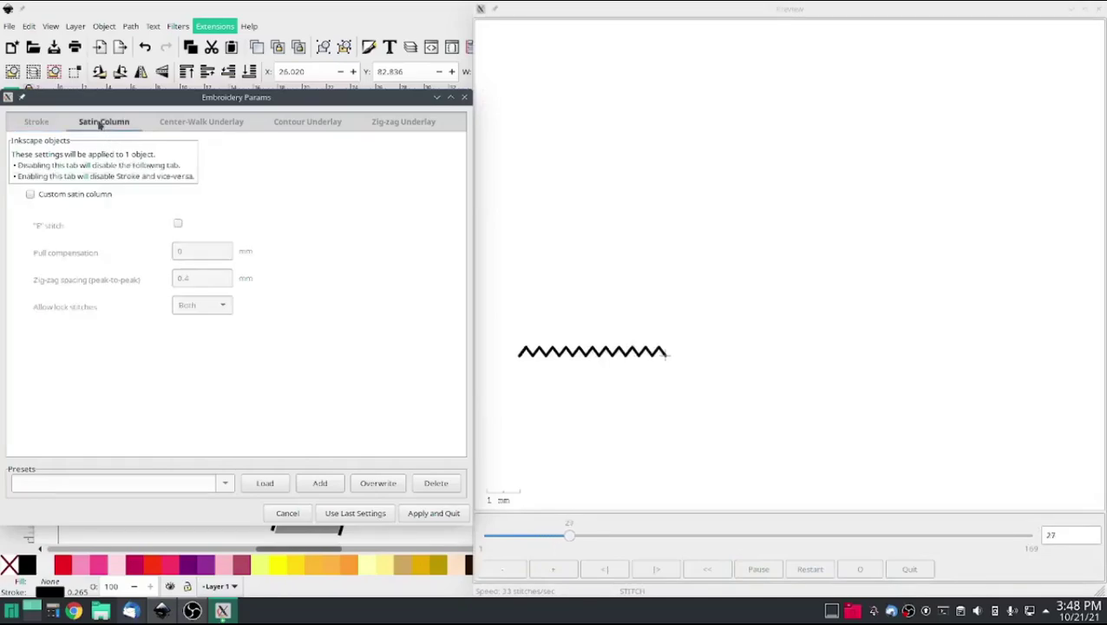
click(31, 193)
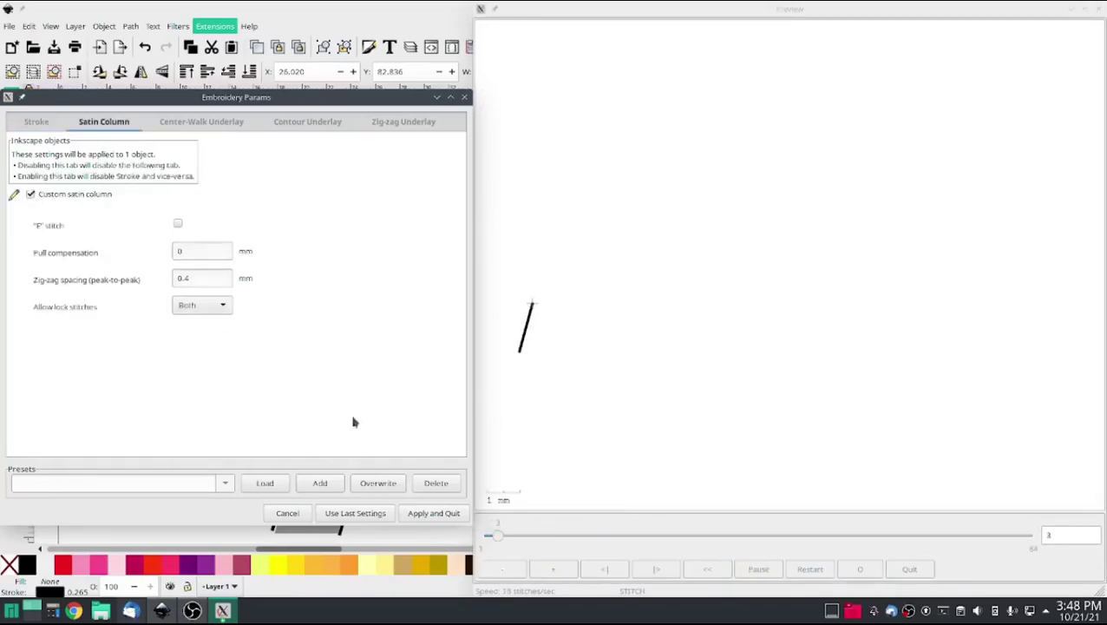
click(433, 514)
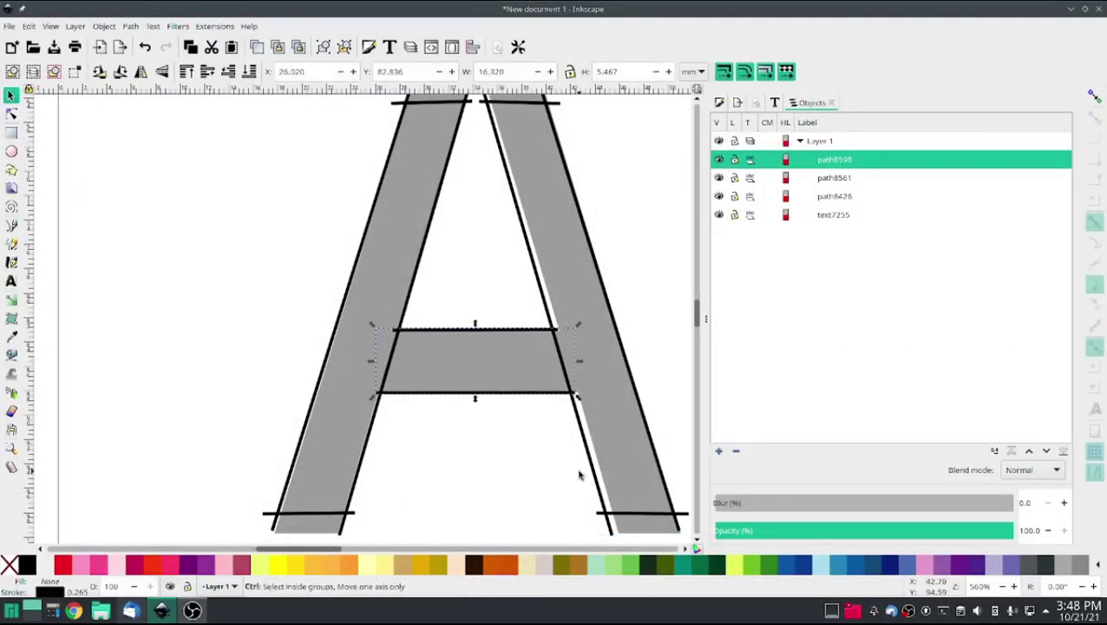
- Delete the grey text letter A used as the tracing template, keeping only the three satin paths
ctrl+scroll(580, 476, down, 1)
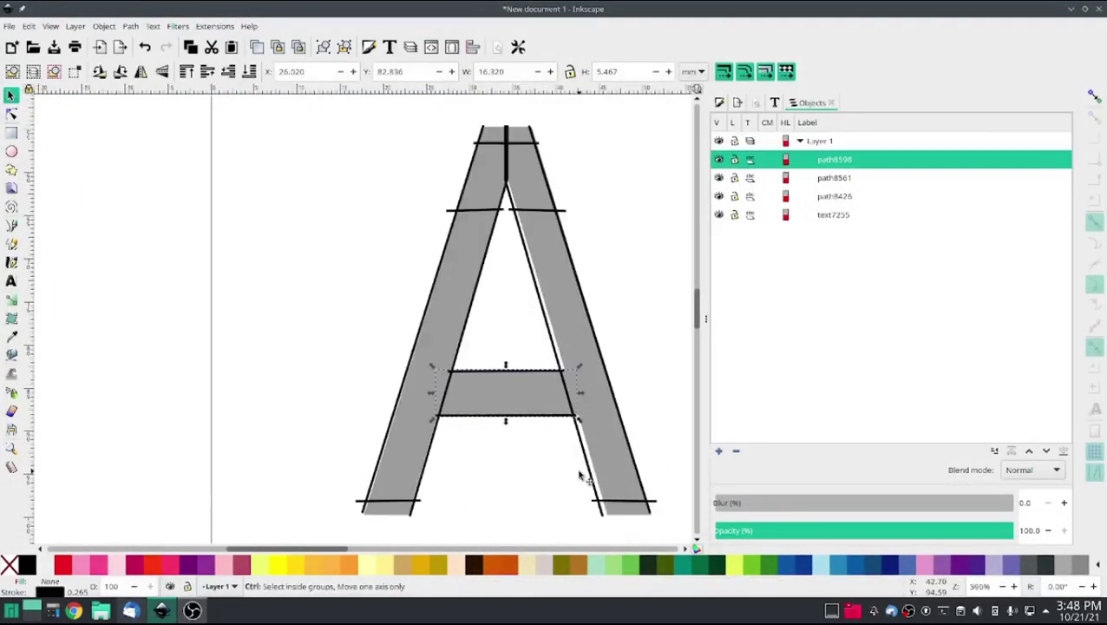
click(832, 219)
right_click(832, 220)
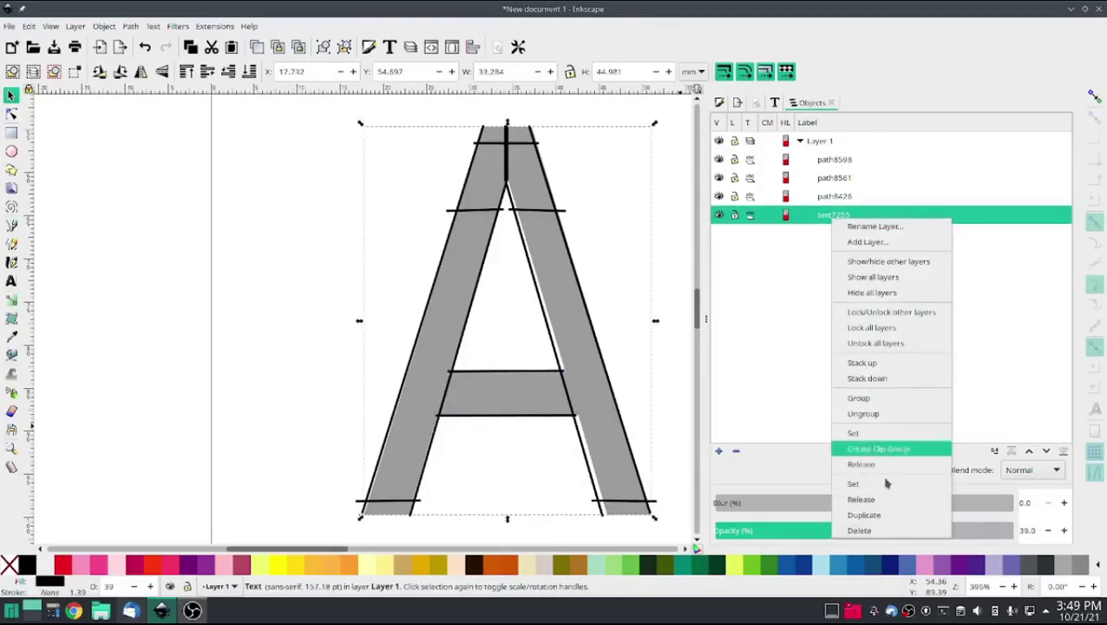
click(859, 530)
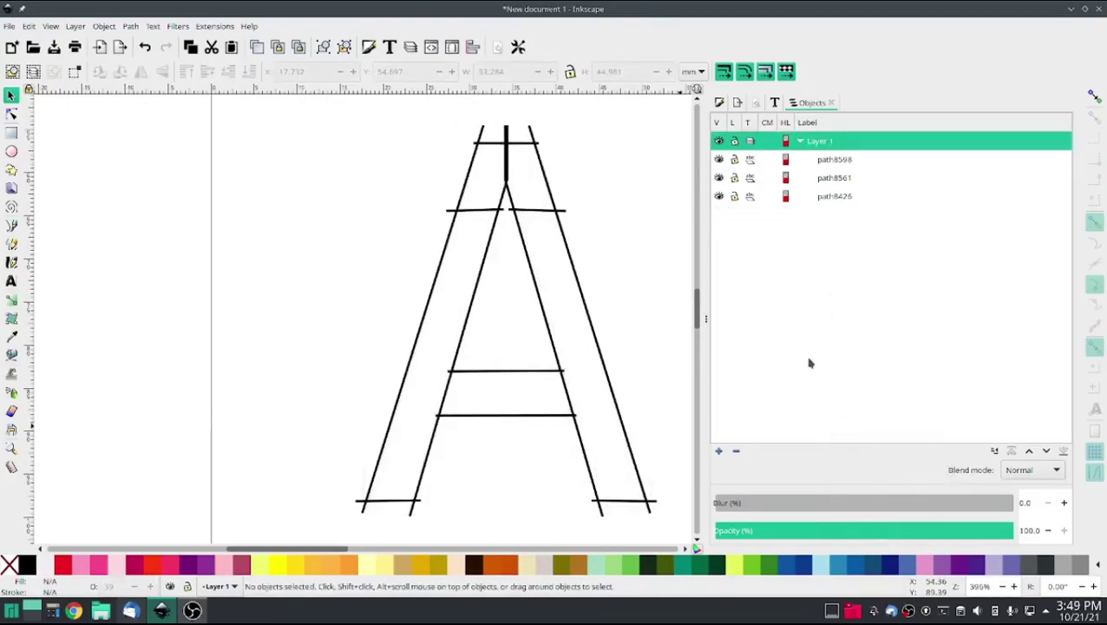
- Select the three satin paths of the A and apply Ink/Stitch's Auto-Route Satin Columns to them
scroll(655, 366, right, 2)
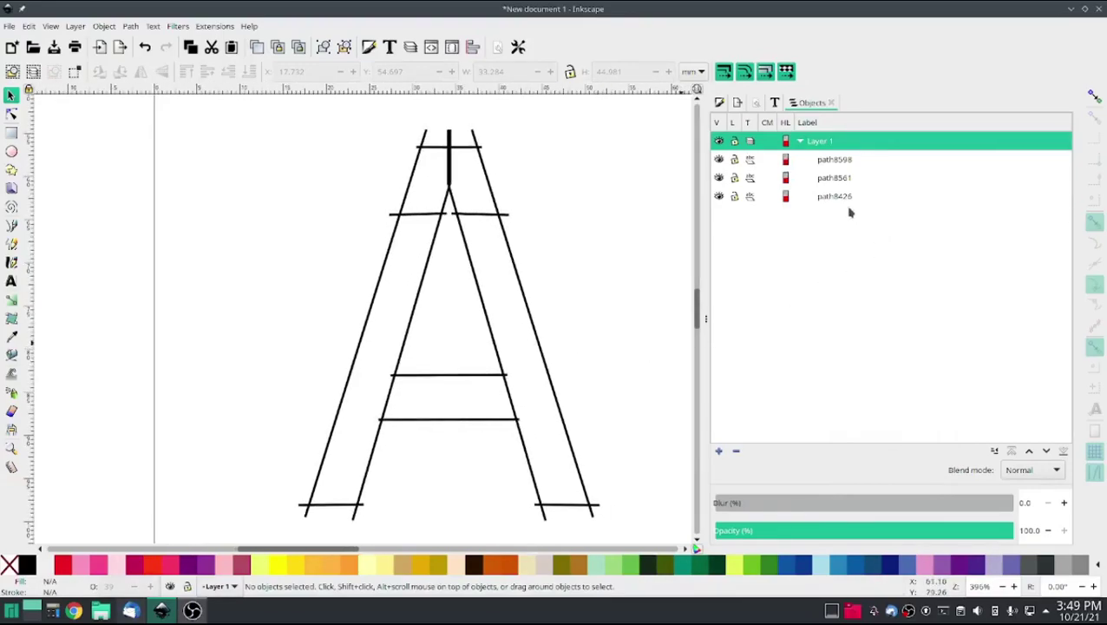
click(823, 160)
shift+click(827, 197)
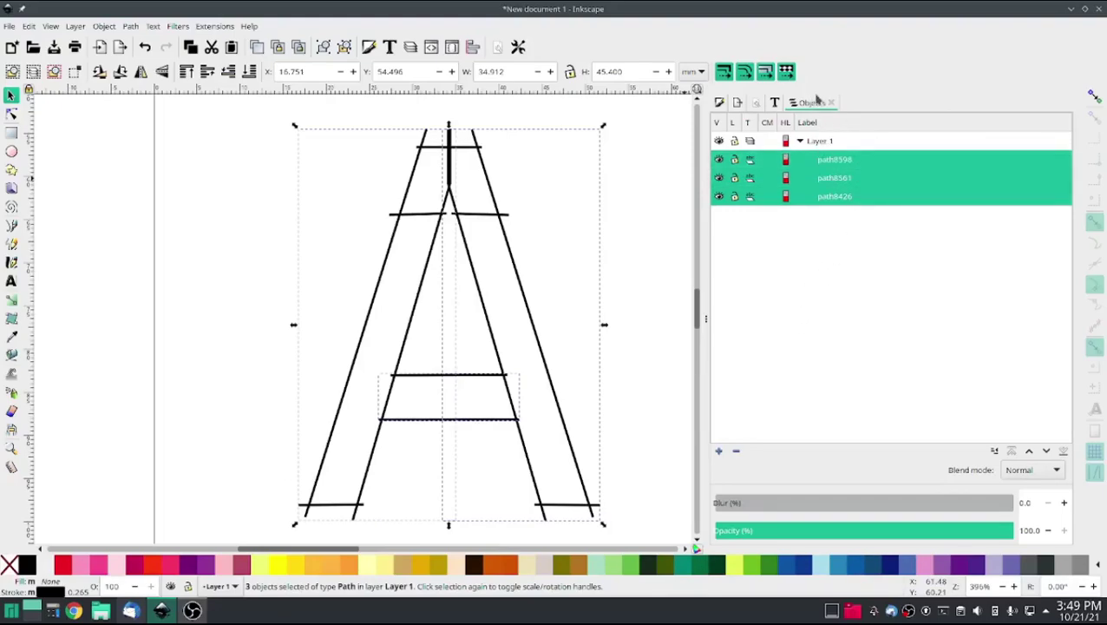
click(213, 26)
mouse_move(227, 186)
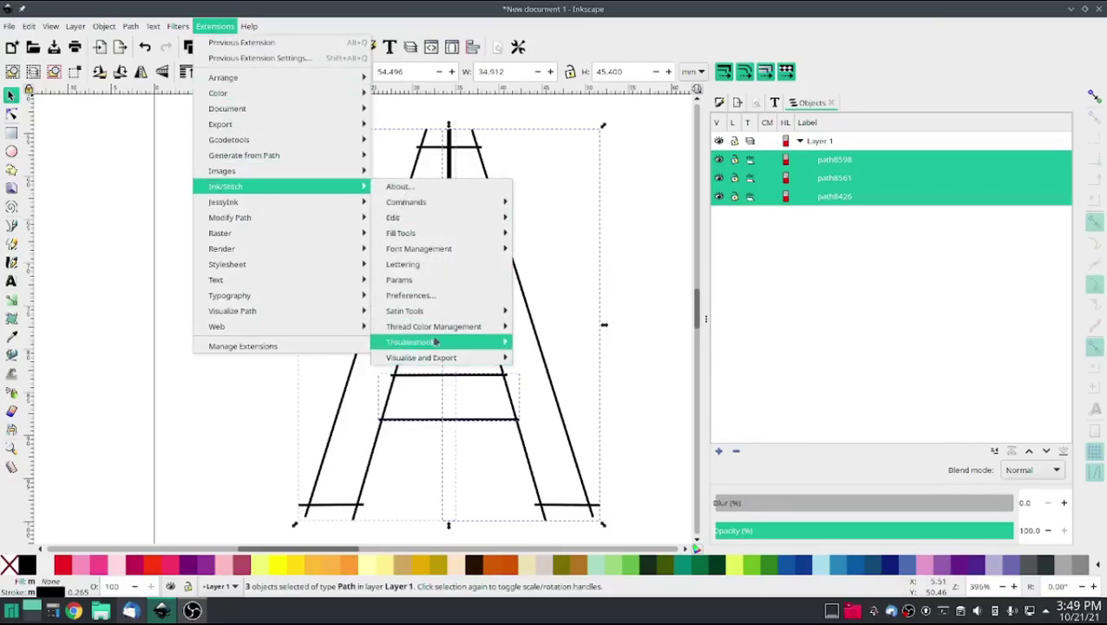
mouse_move(468, 311)
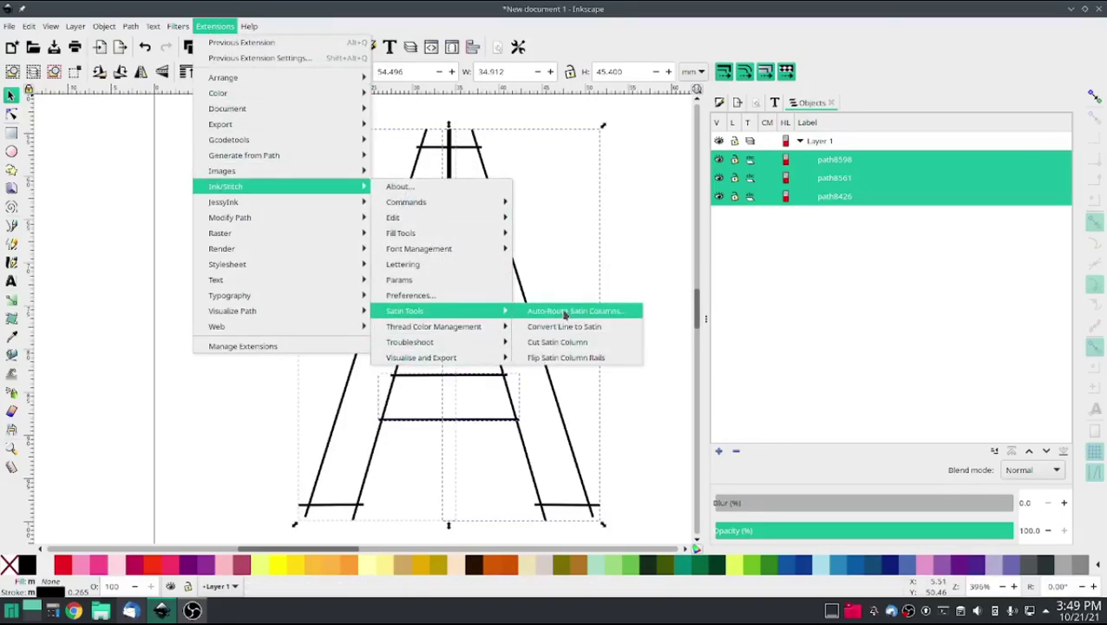
click(565, 314)
click(595, 343)
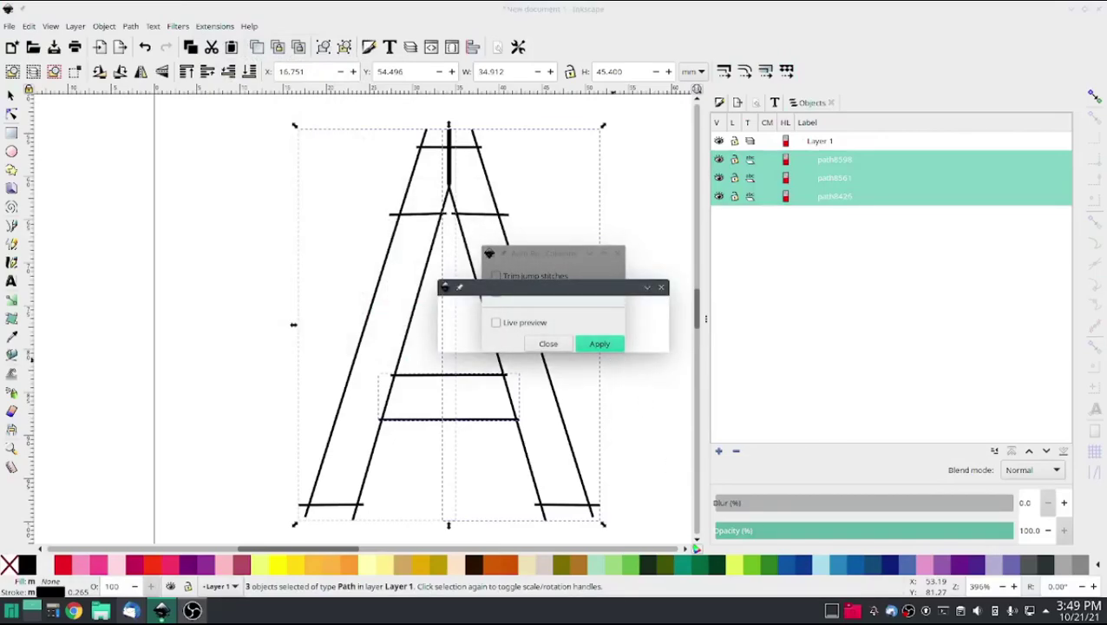
click(548, 344)
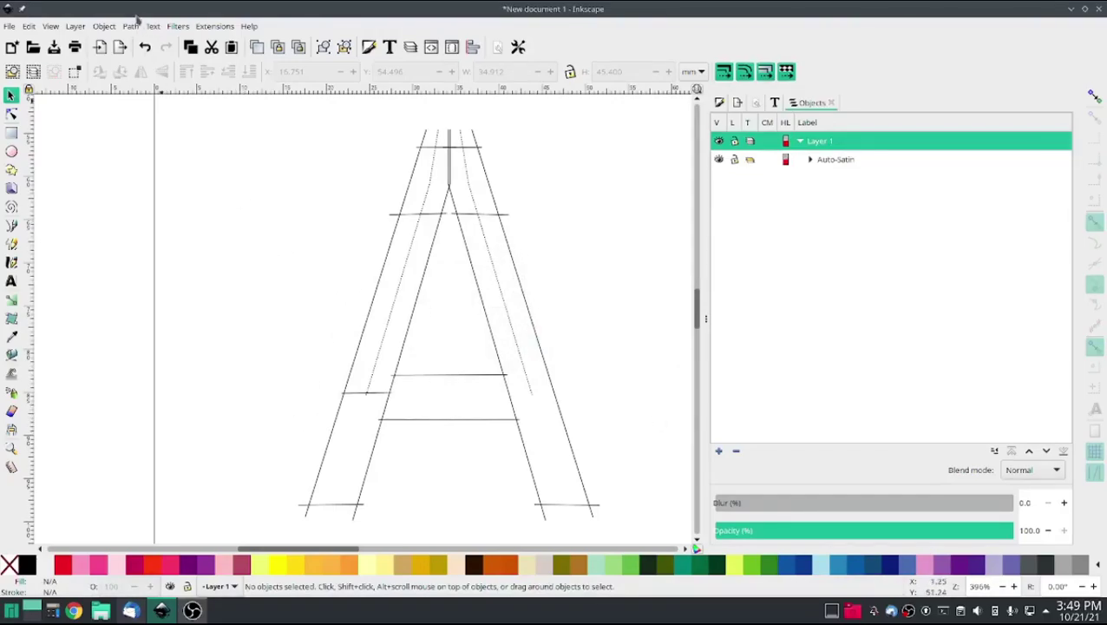
- Enable center-walk underlay and zig-zag underlay in the Ink/Stitch Params for the Auto-Satin group and apply the settings
click(824, 163)
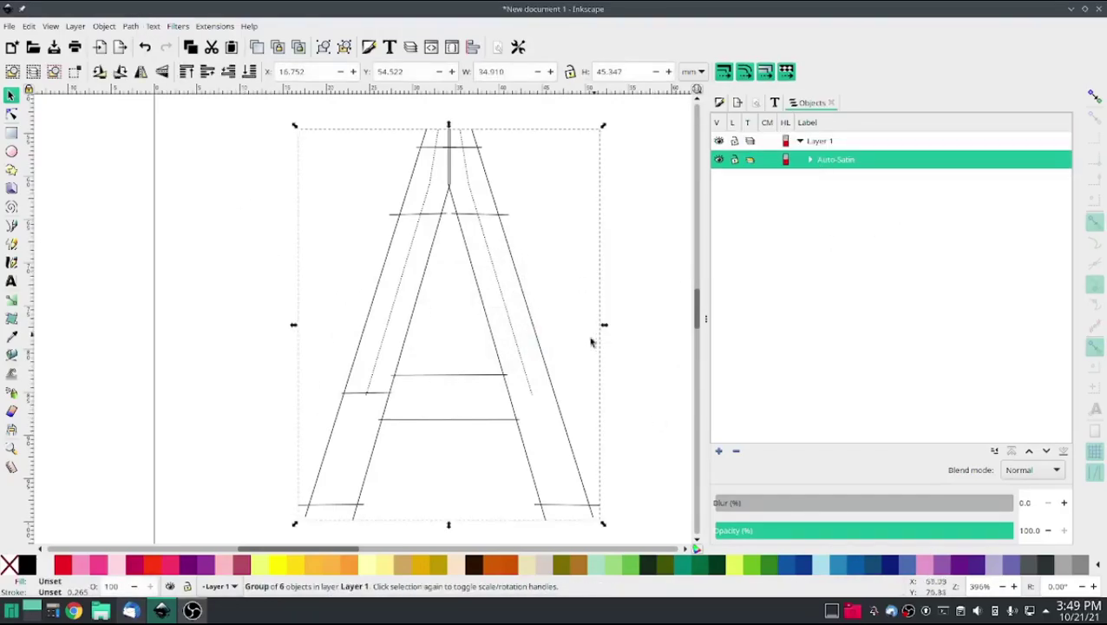
click(215, 26)
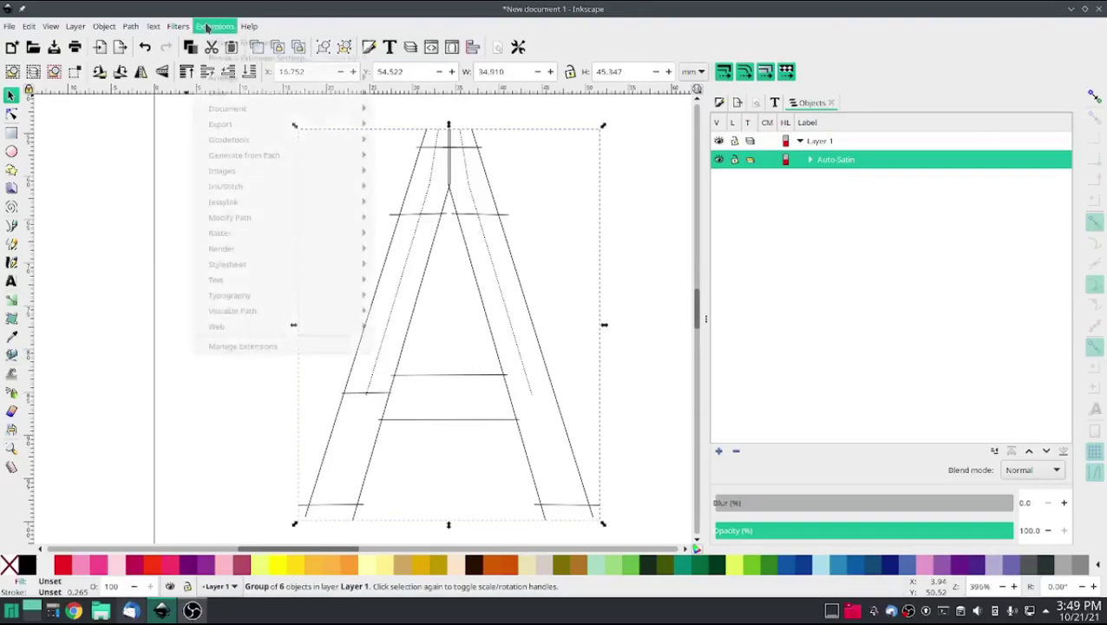
mouse_move(217, 186)
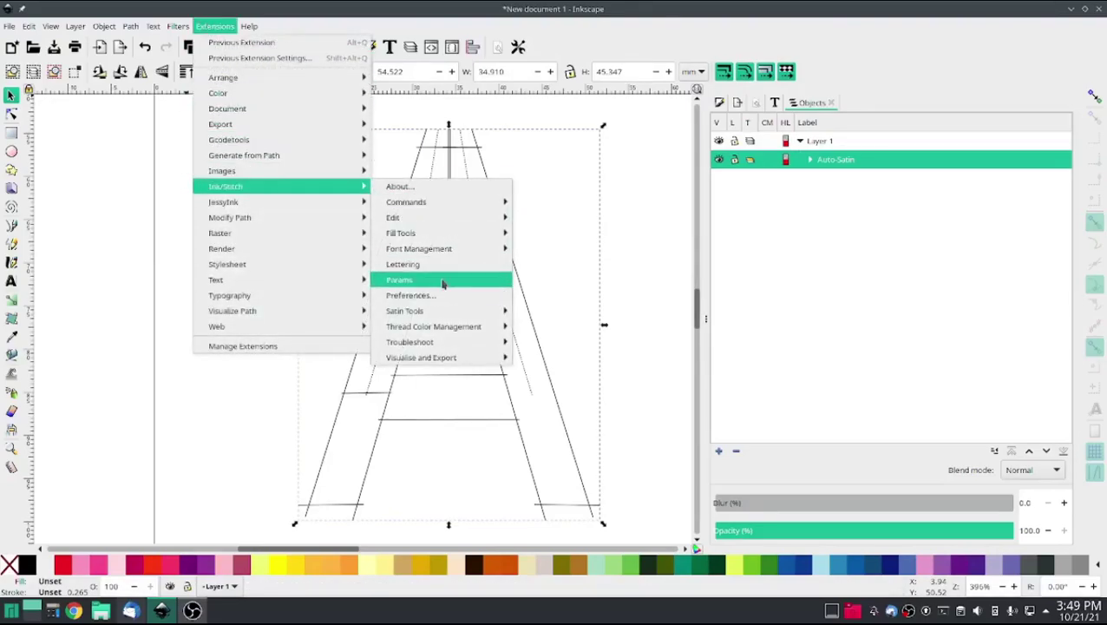
click(443, 279)
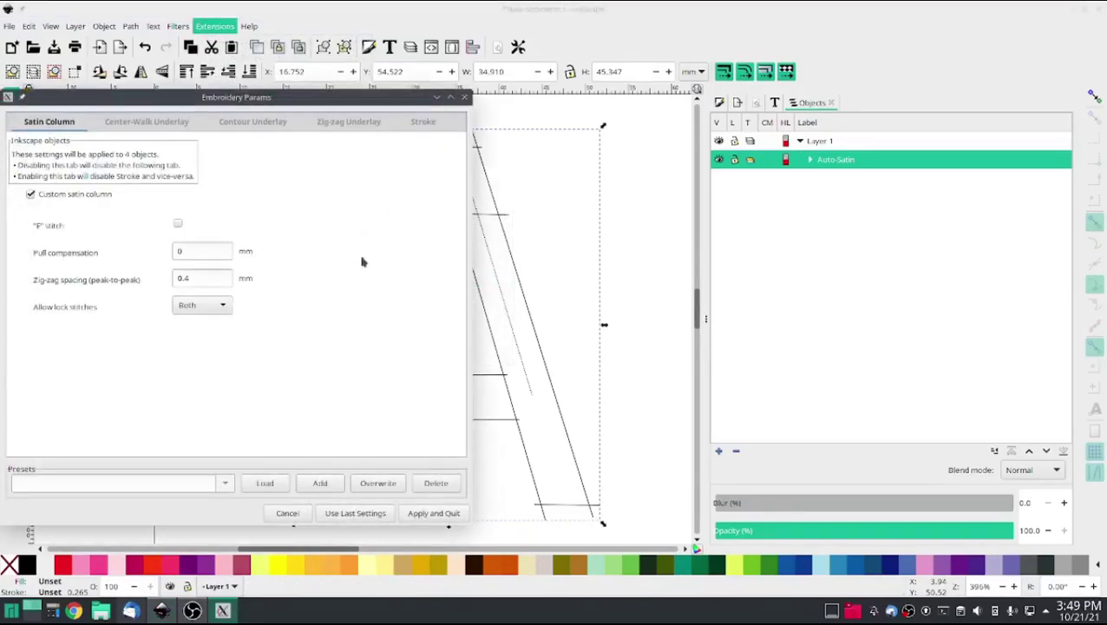
click(146, 121)
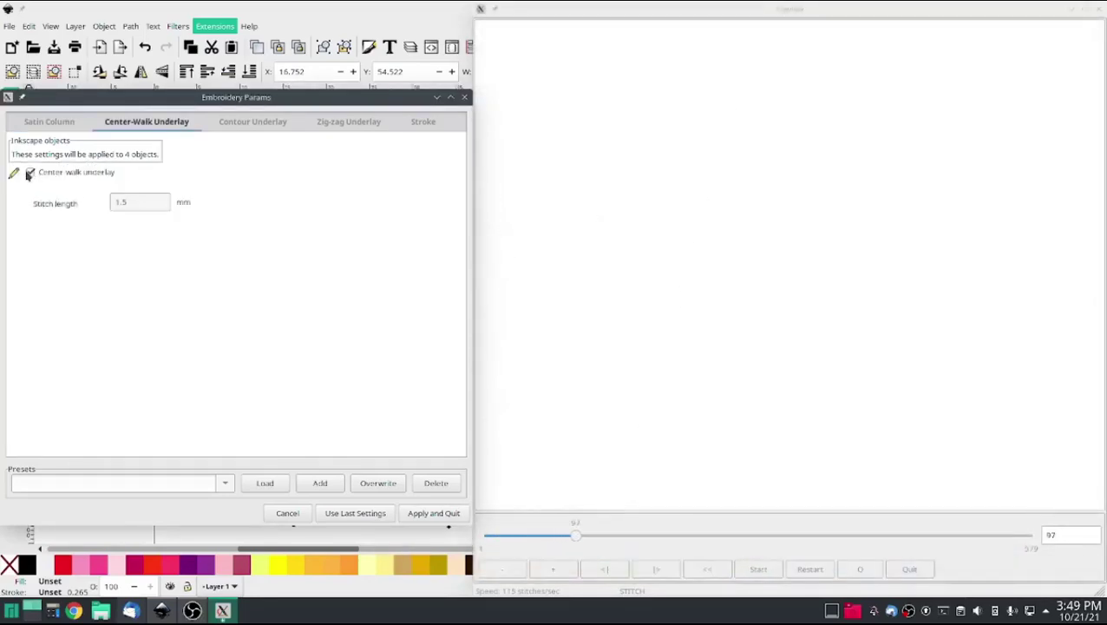
click(338, 122)
click(30, 172)
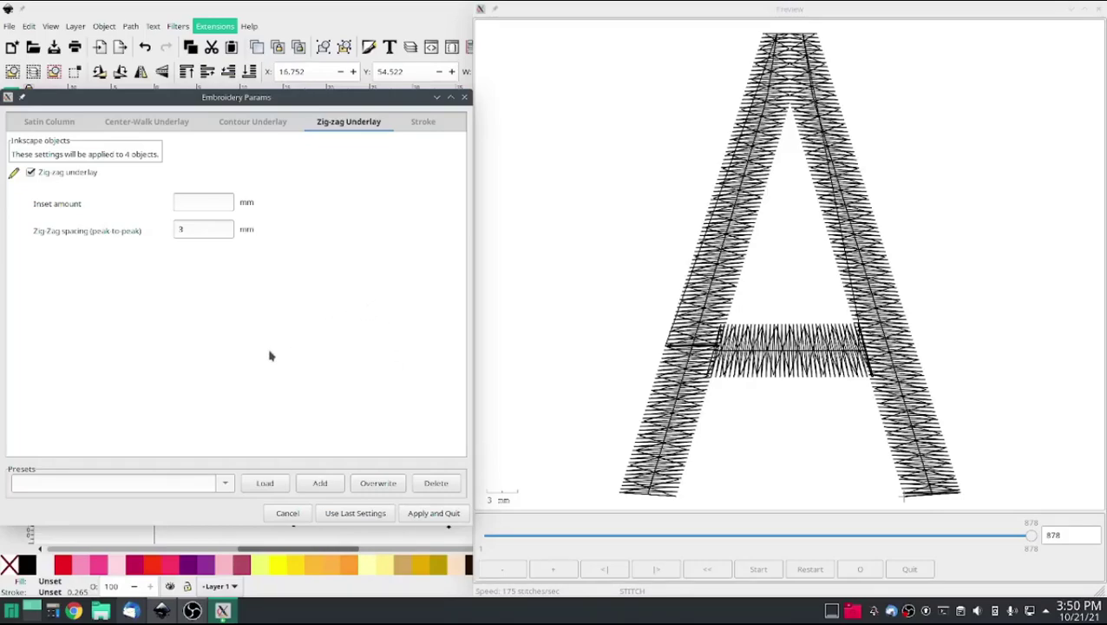
click(434, 514)
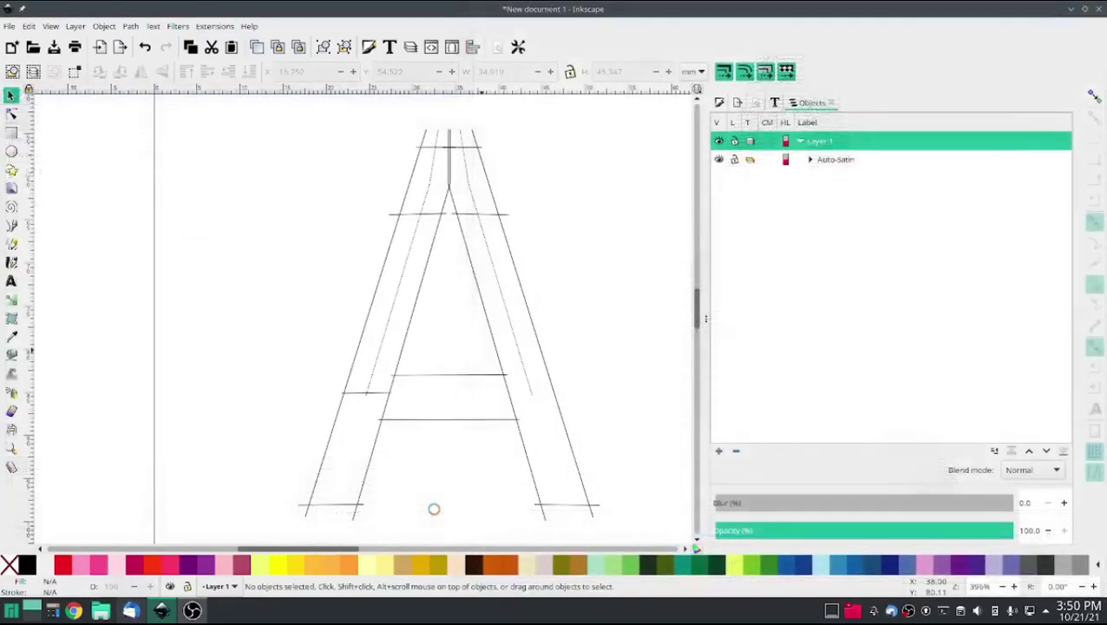